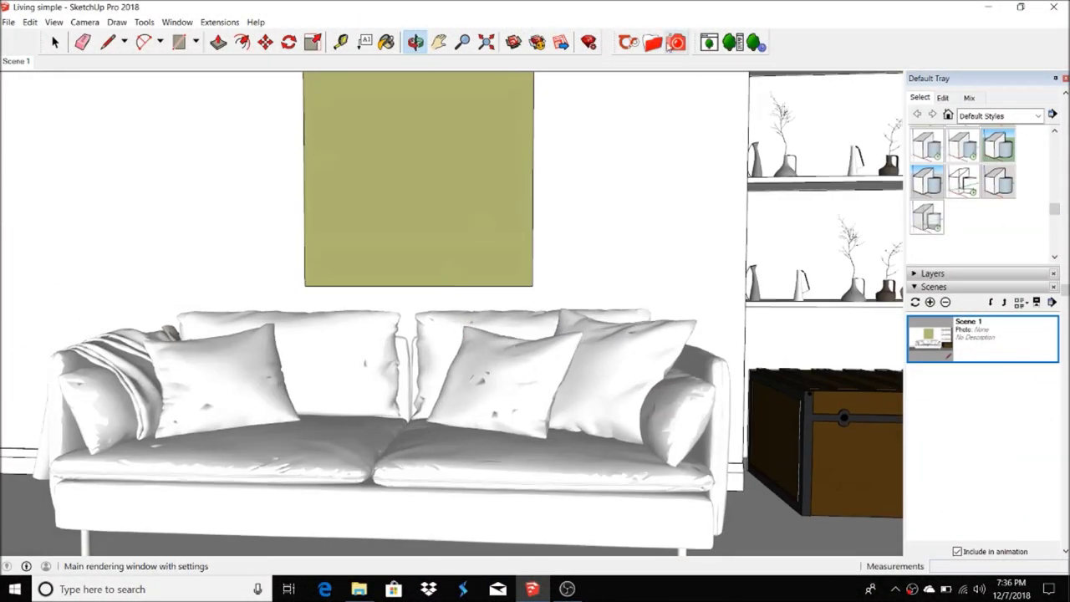
- Launch the Thea for SketchUp render plugin over the living-room model
{"action": "left_click", "coordinate": [676, 42]}
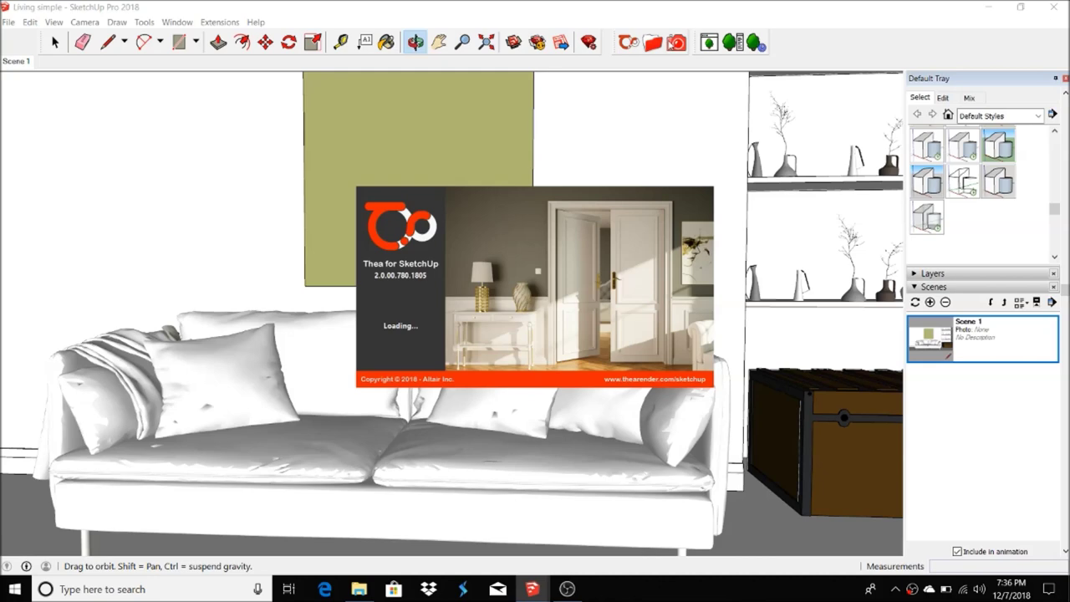
- Dock the Thea Render window at the right and set its mode to 'in Thea Window'
{"action": "mouse_move", "coordinate": [439, 353]}
{"action": "left_mouse_down"}
{"action": "mouse_move", "coordinate": [776, 63]}
{"action": "mouse_move", "coordinate": [943, 69]}
{"action": "left_mouse_up"}
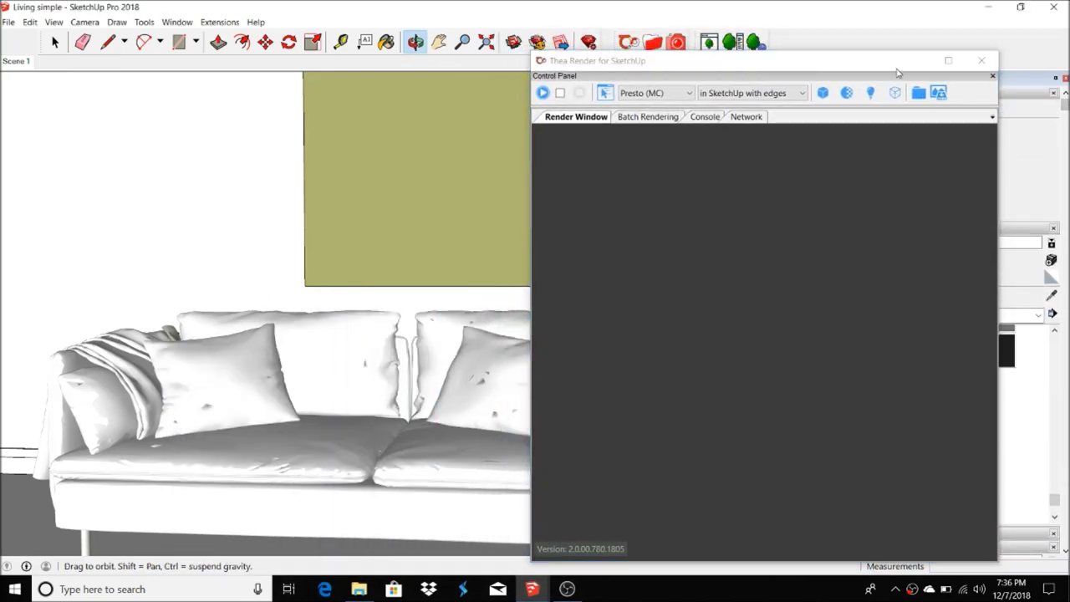
{"action": "left_click_drag", "start_coordinate": [942, 69], "coordinate": [939, 86]}
{"action": "left_click", "coordinate": [792, 106]}
{"action": "left_click", "coordinate": [777, 113]}
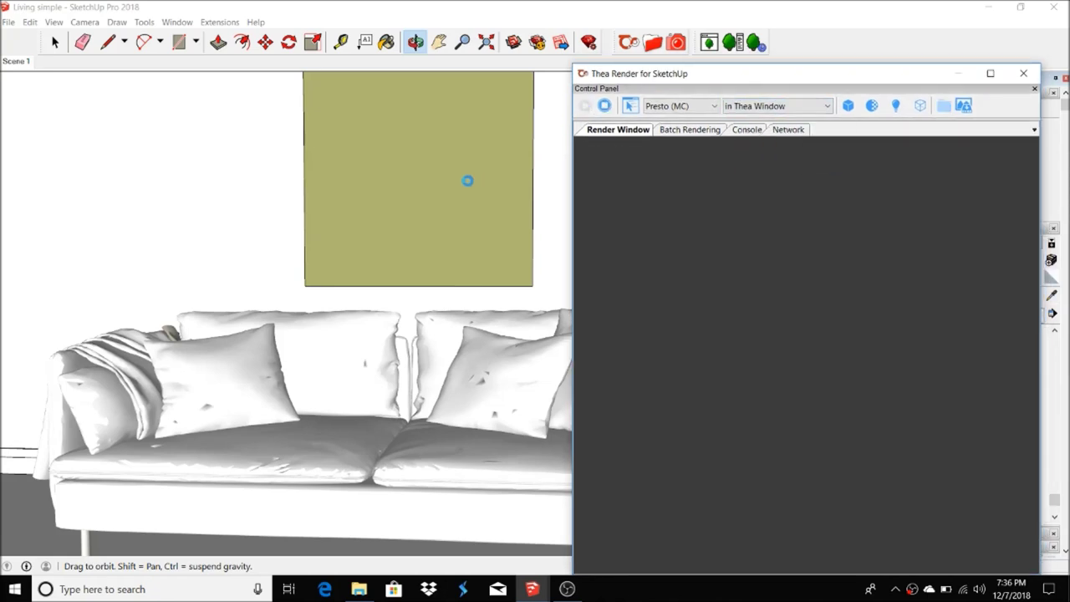
- Bring the camera back to Scene 1 and switch to the standard Front view
{"action": "mouse_move", "coordinate": [504, 303]}
{"action": "left_mouse_down"}
{"action": "mouse_move", "coordinate": [518, 393]}
{"action": "mouse_move", "coordinate": [444, 270]}
{"action": "mouse_move", "coordinate": [158, 268]}
{"action": "left_mouse_up"}
{"action": "left_click", "coordinate": [17, 61]}
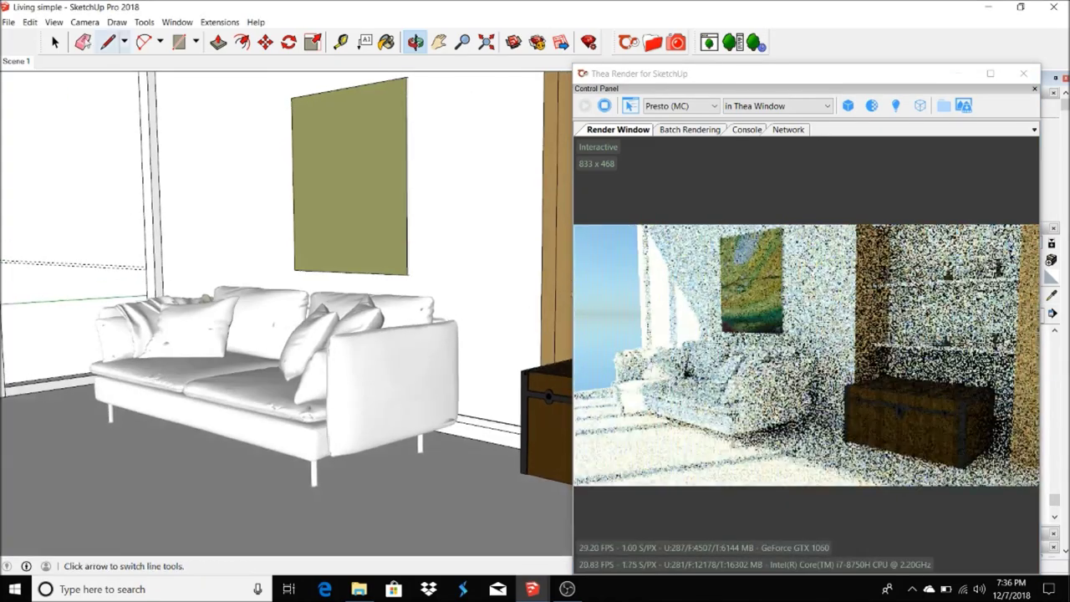
{"action": "key", "text": "F3"}
{"action": "key", "text": "space"}
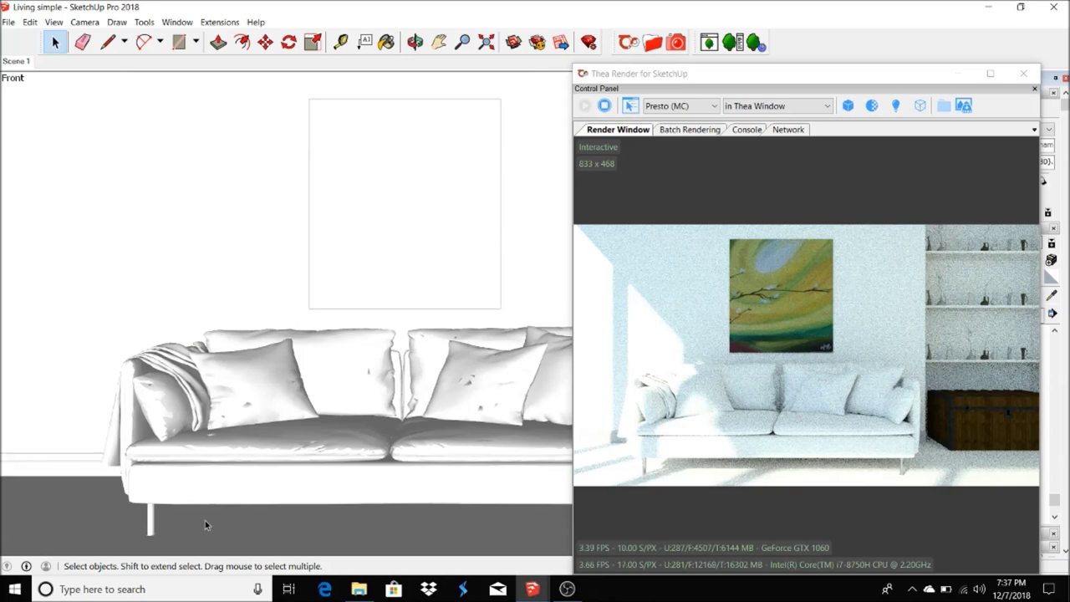
- Load the Herringbone material from the Thea online repository's Wood 1-10 list
{"action": "scroll", "coordinate": [241, 526], "scroll_direction": "up", "scroll_amount": 3}
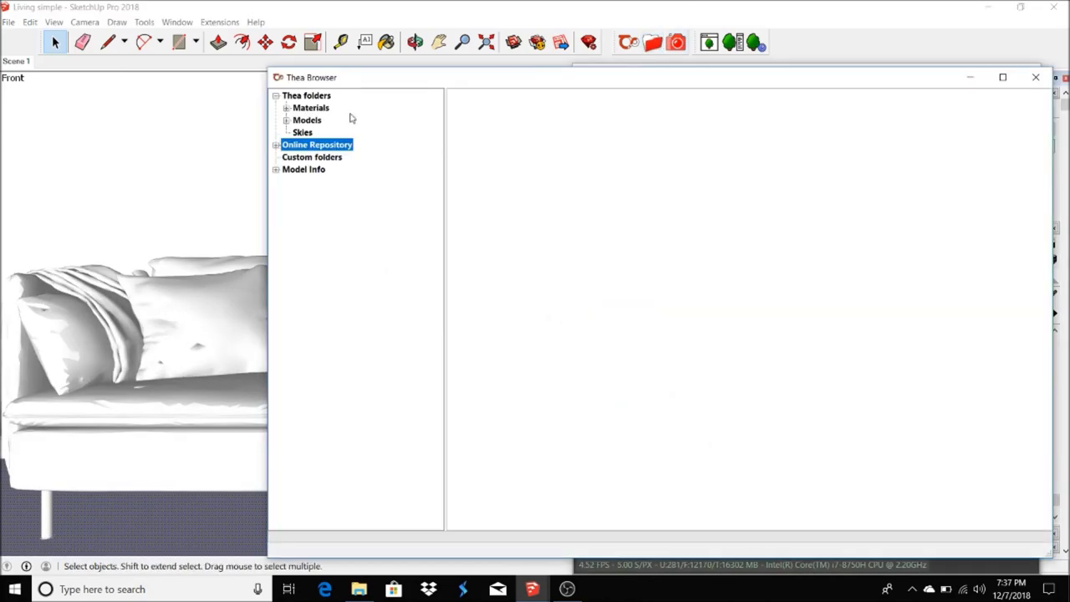
{"action": "left_click", "coordinate": [276, 144]}
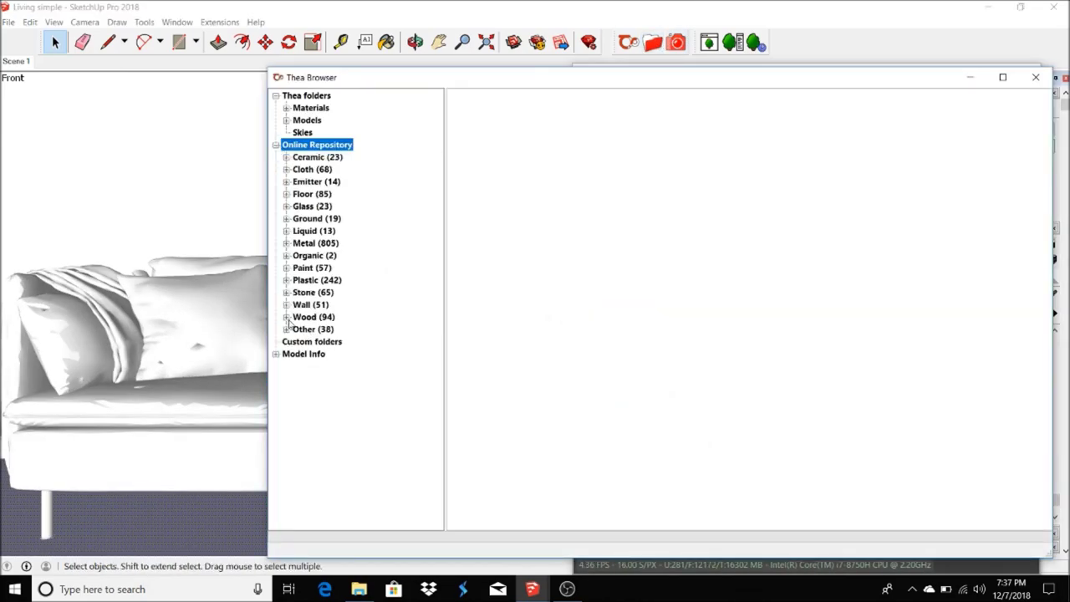
{"action": "left_click", "coordinate": [286, 317]}
{"action": "left_click", "coordinate": [318, 353]}
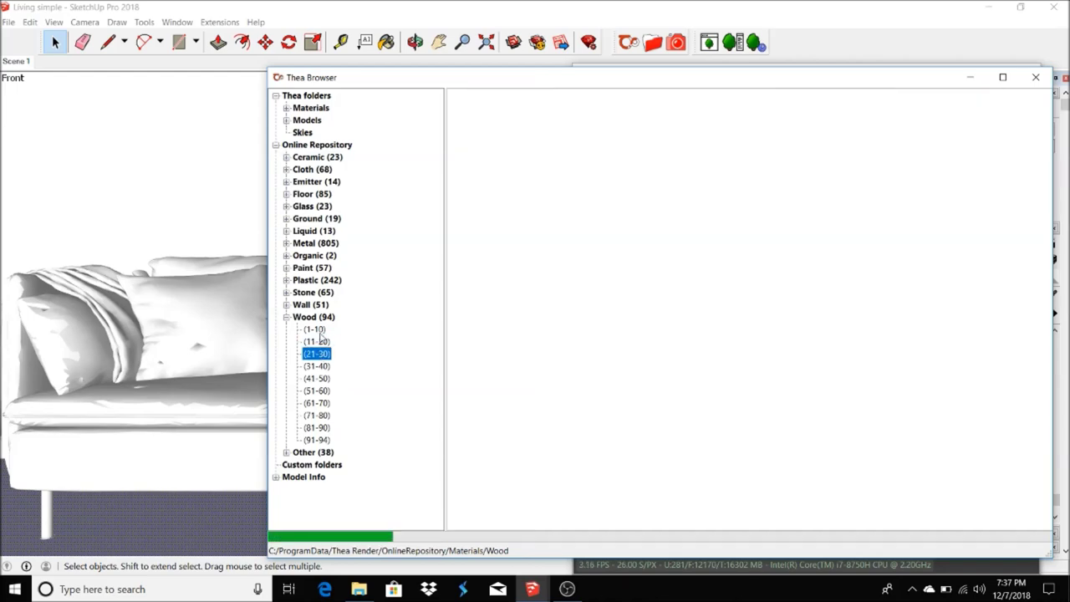
{"action": "left_click", "coordinate": [315, 330]}
{"action": "left_click", "coordinate": [866, 233]}
{"action": "double_click", "coordinate": [866, 232]}
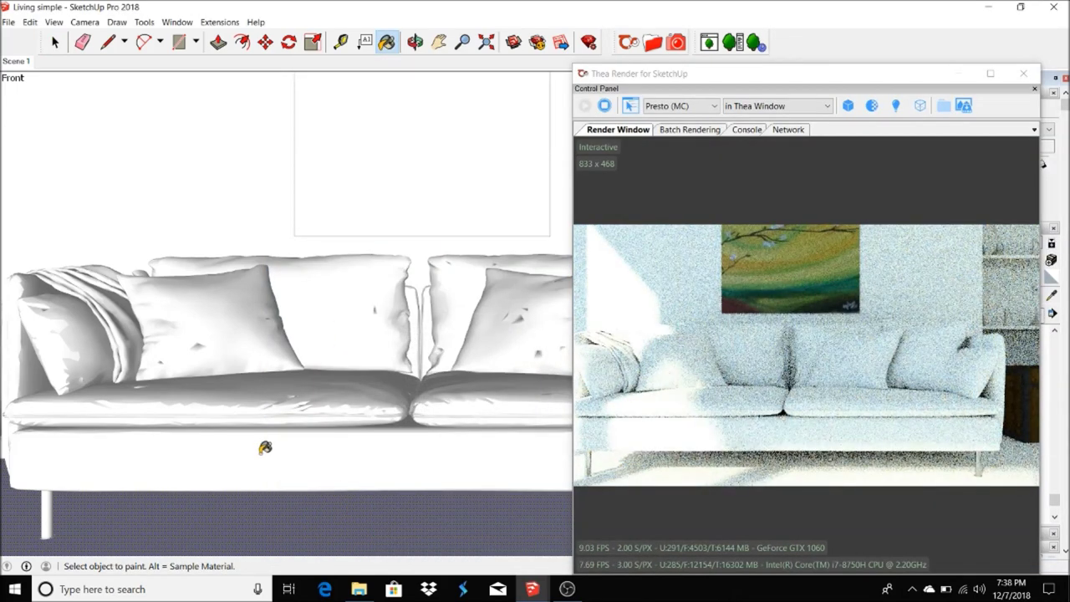
- Paint the floor with Herringbone, reverse its faces, and return to the Scene 1 view
{"action": "left_click", "coordinate": [263, 514]}
{"action": "right_click", "coordinate": [263, 514]}
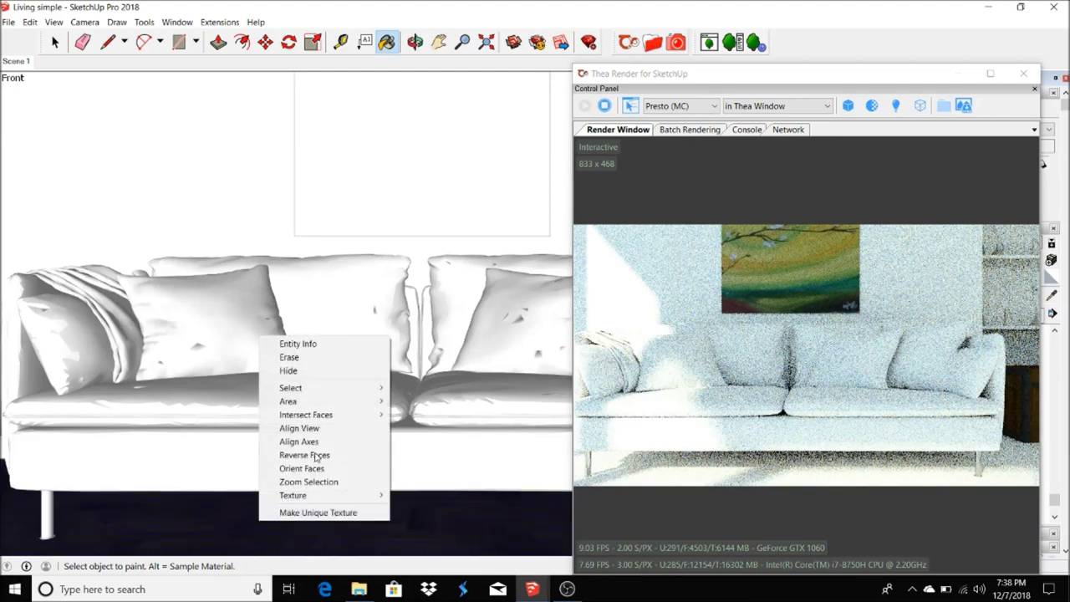
{"action": "left_click", "coordinate": [315, 456]}
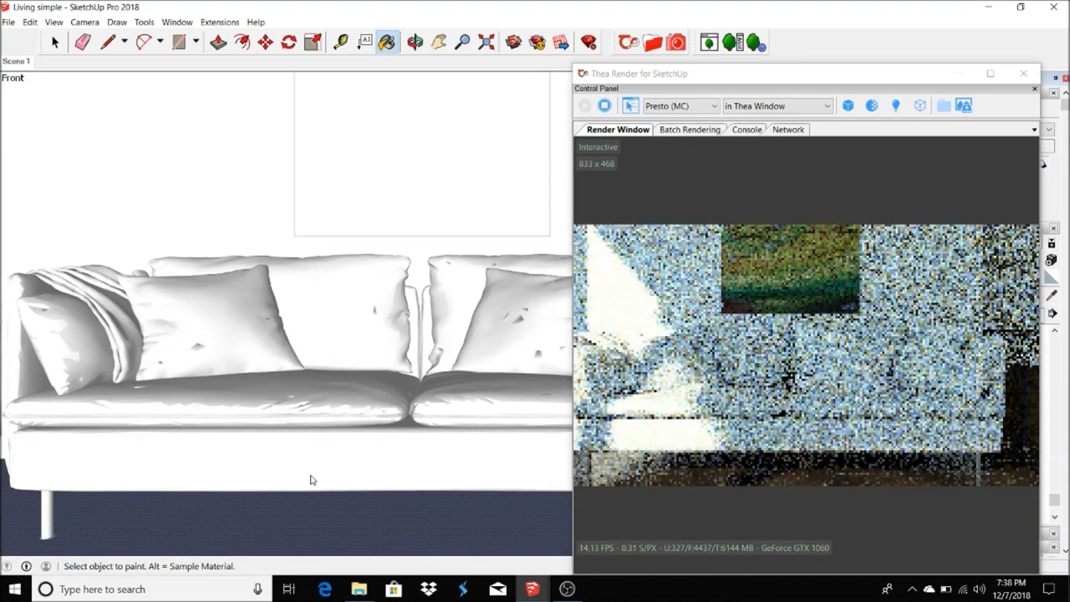
{"action": "left_click", "coordinate": [55, 42]}
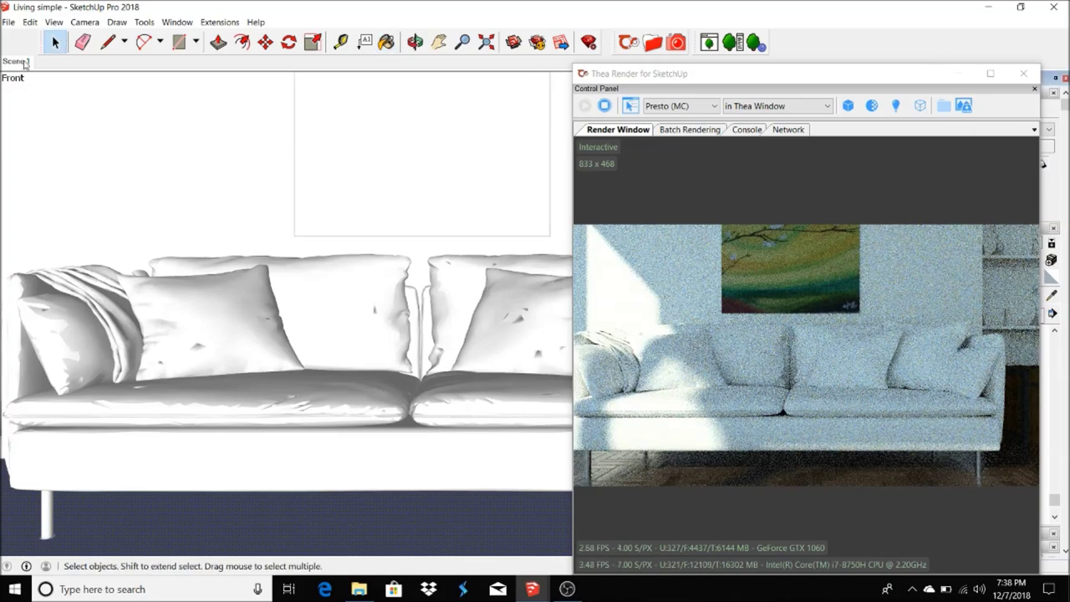
{"action": "left_click", "coordinate": [24, 62]}
- Return to the Scene 1 front view and triple-click to select all of the sofa base's geometry
{"action": "mouse_move", "coordinate": [294, 451]}
{"action": "left_mouse_down"}
{"action": "mouse_move", "coordinate": [354, 535]}
{"action": "mouse_move", "coordinate": [404, 480]}
{"action": "mouse_move", "coordinate": [443, 484]}
{"action": "mouse_move", "coordinate": [247, 421]}
{"action": "left_mouse_up"}
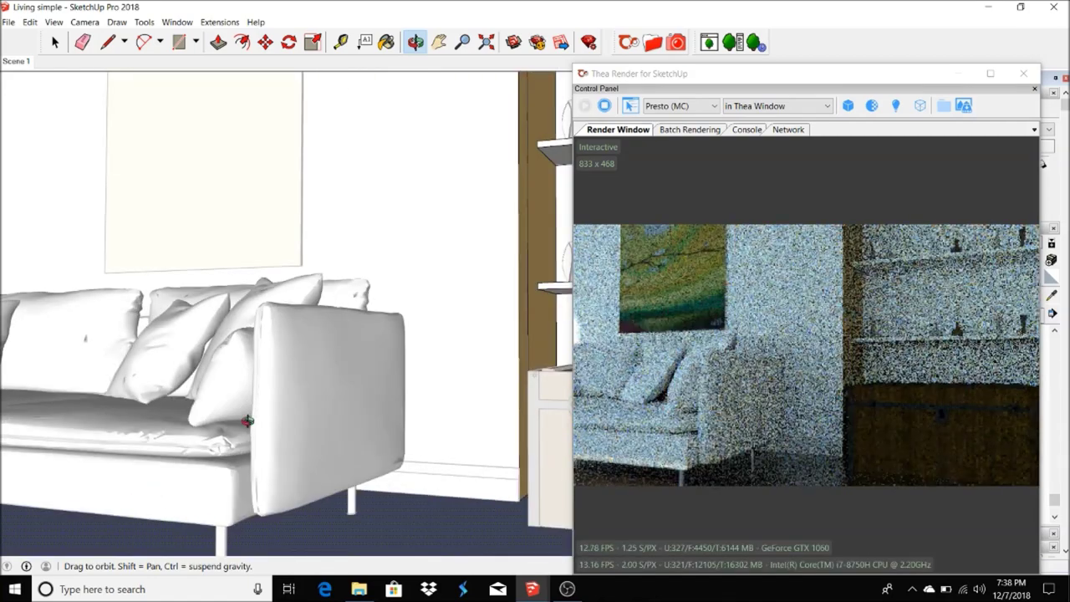
{"action": "left_click", "coordinate": [16, 61]}
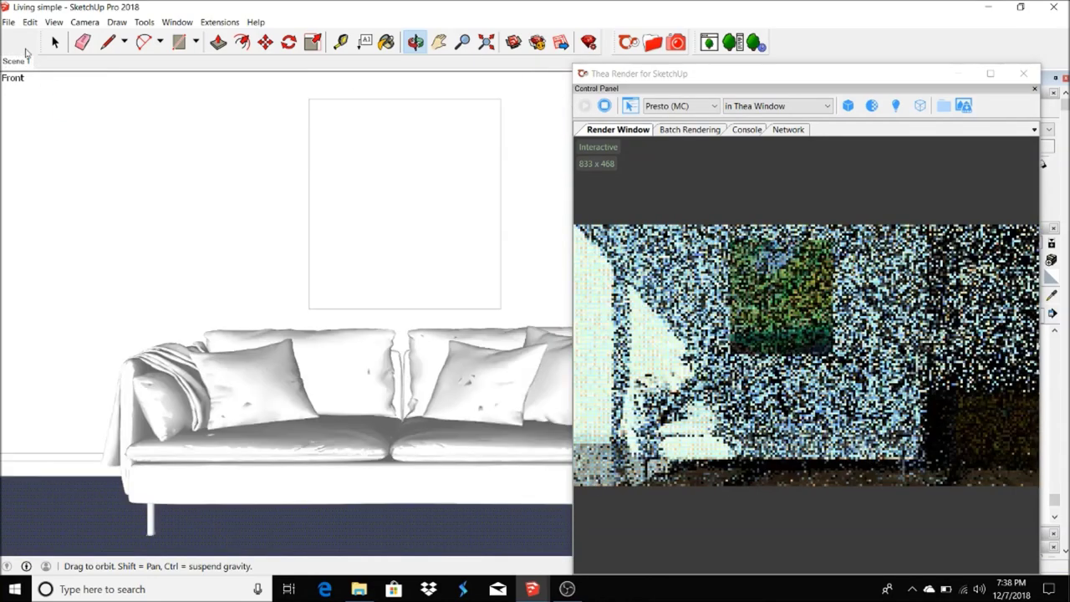
{"action": "left_click", "coordinate": [54, 42]}
{"action": "left_click", "coordinate": [198, 479]}
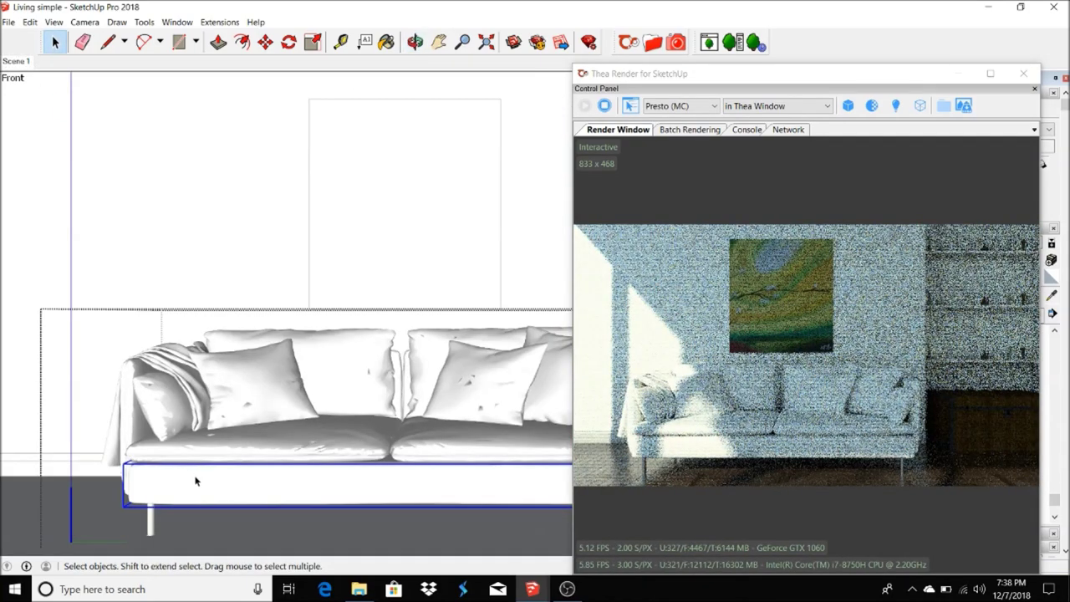
{"action": "triple_click", "coordinate": [196, 480]}
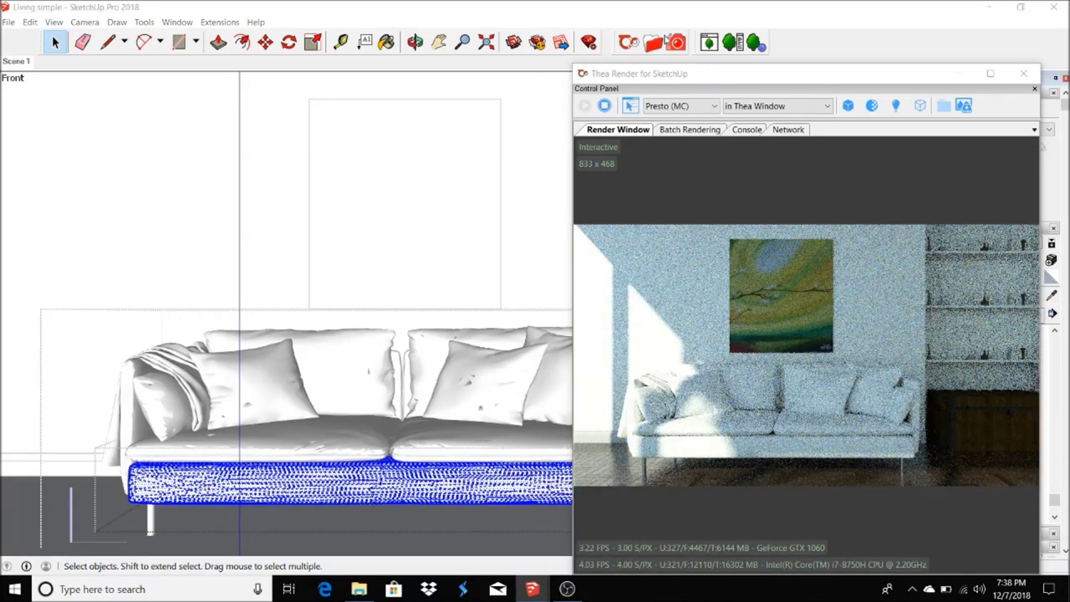
{"action": "left_click", "coordinate": [667, 46]}
- Load 4x4_leather_13 from the repository's Cloth 41-50 list and paint the sofa base with it
{"action": "left_click", "coordinate": [285, 169]}
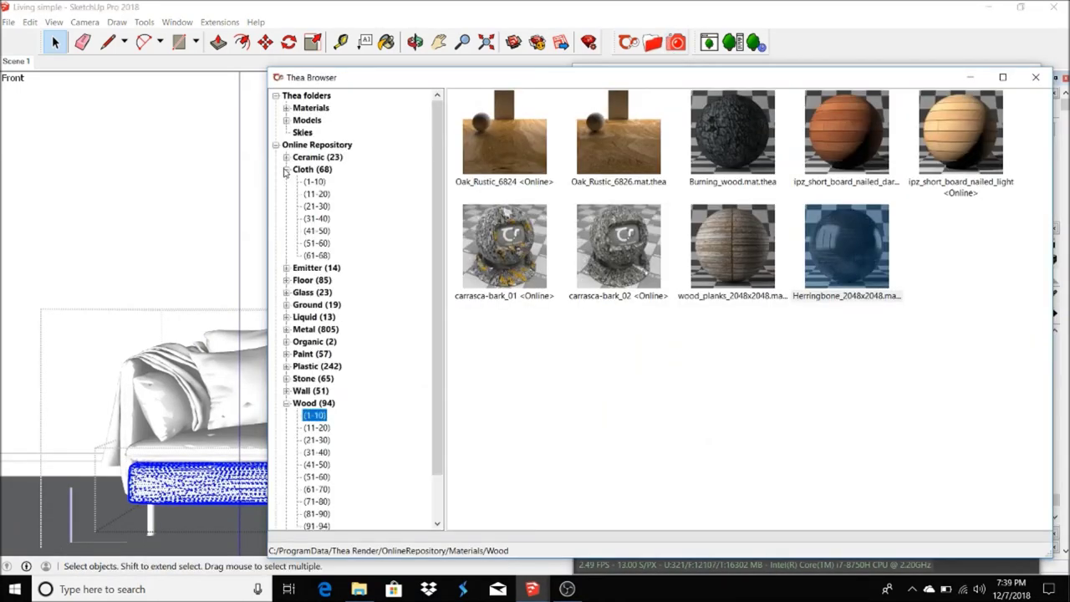
{"action": "left_click", "coordinate": [315, 182]}
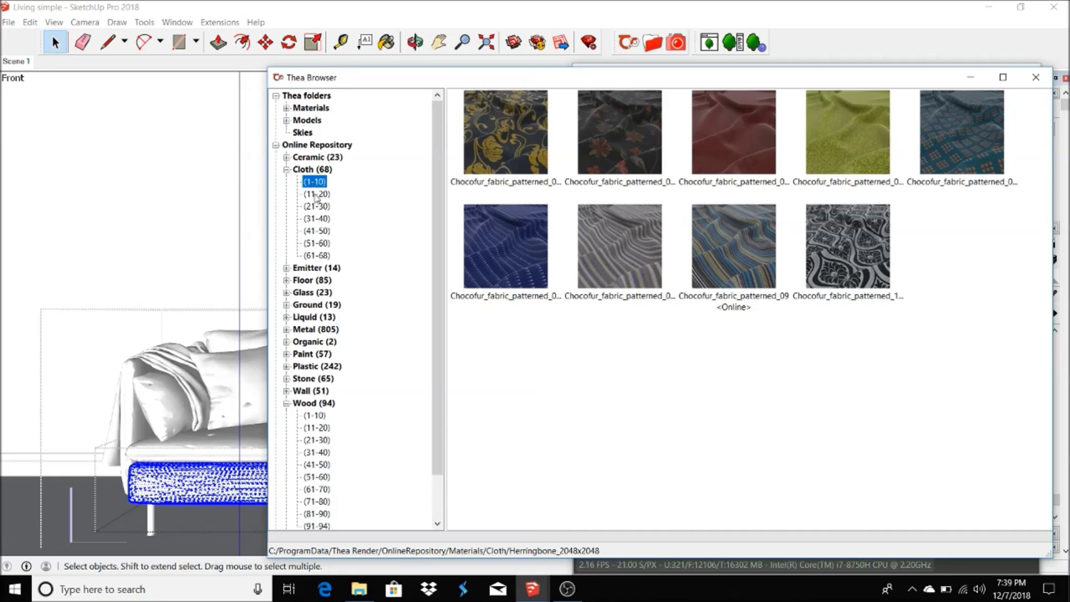
{"action": "left_click", "coordinate": [316, 194]}
{"action": "left_click", "coordinate": [316, 206]}
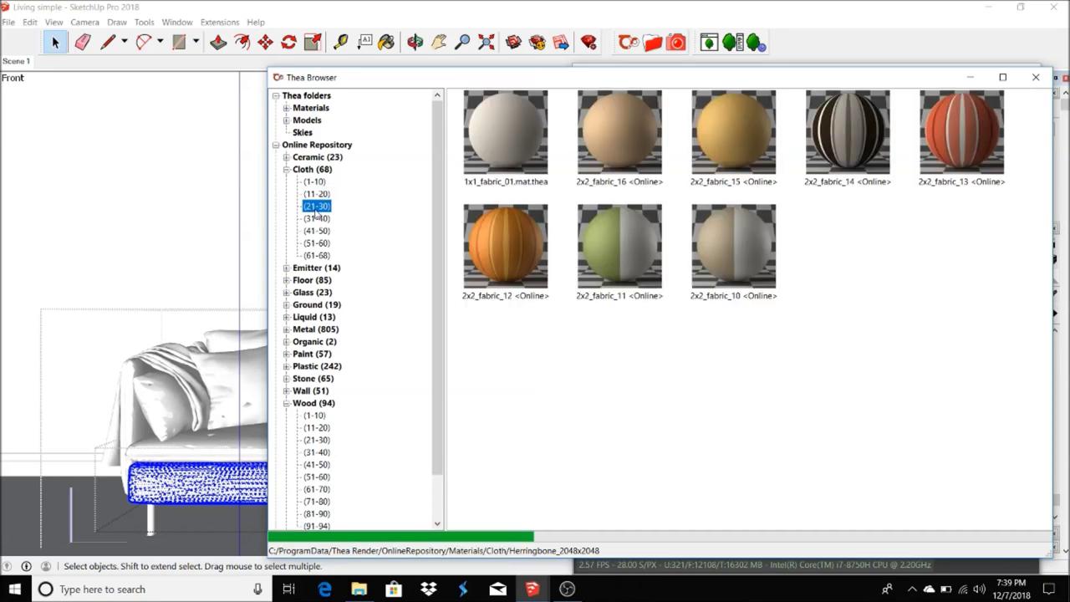
{"action": "left_click", "coordinate": [317, 218]}
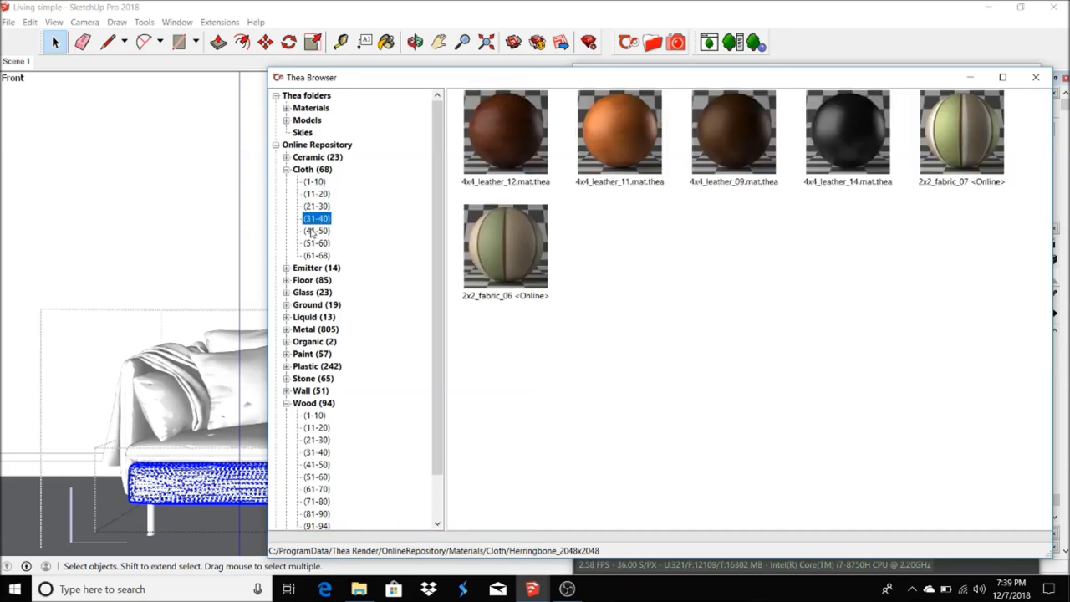
{"action": "left_click", "coordinate": [313, 231]}
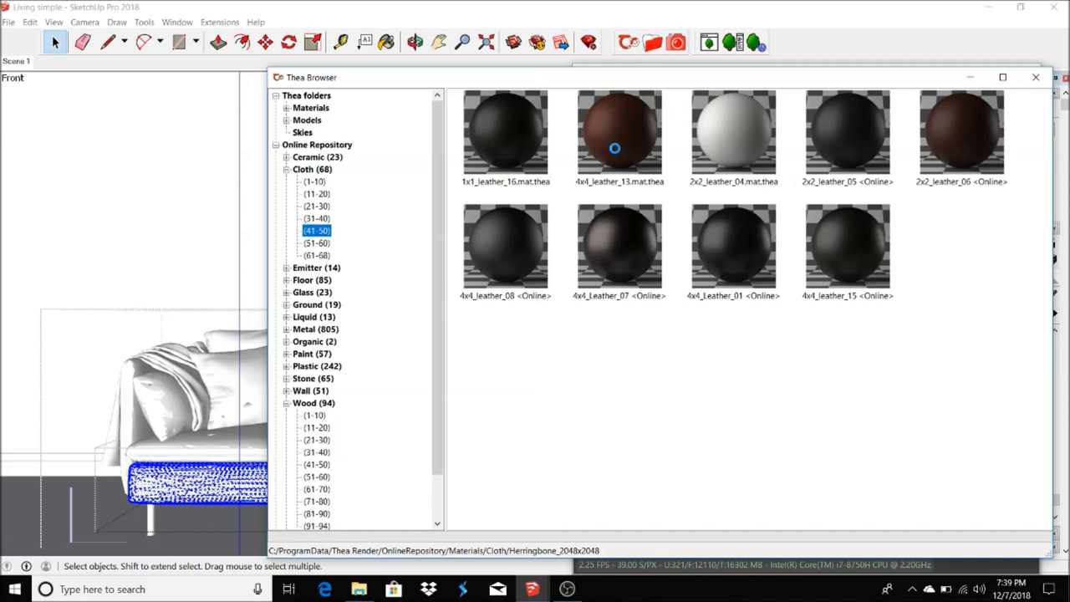
{"action": "double_click", "coordinate": [628, 113]}
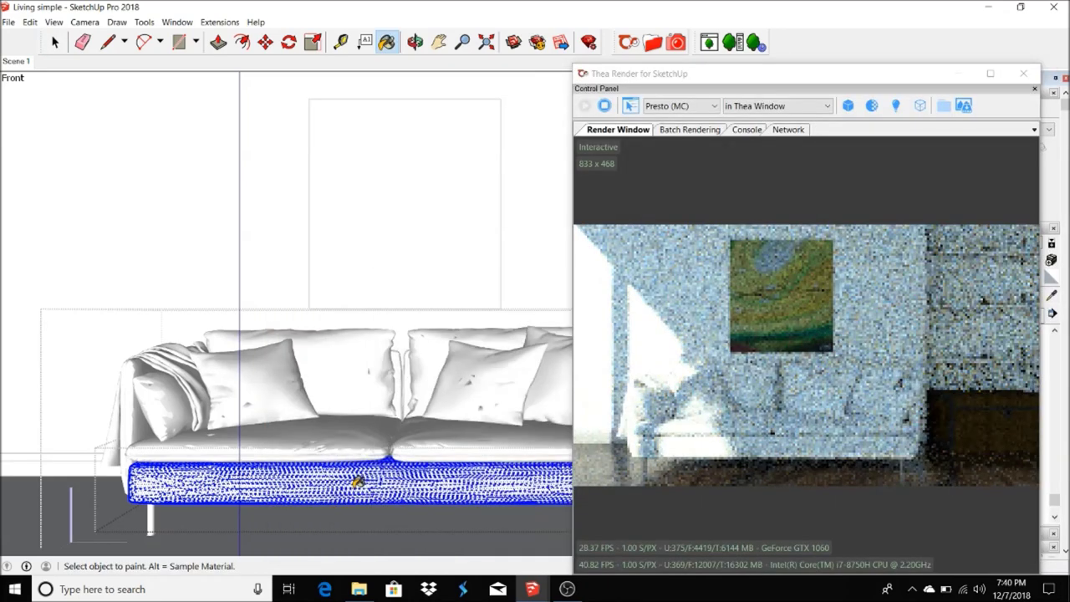
{"action": "left_click", "coordinate": [359, 483]}
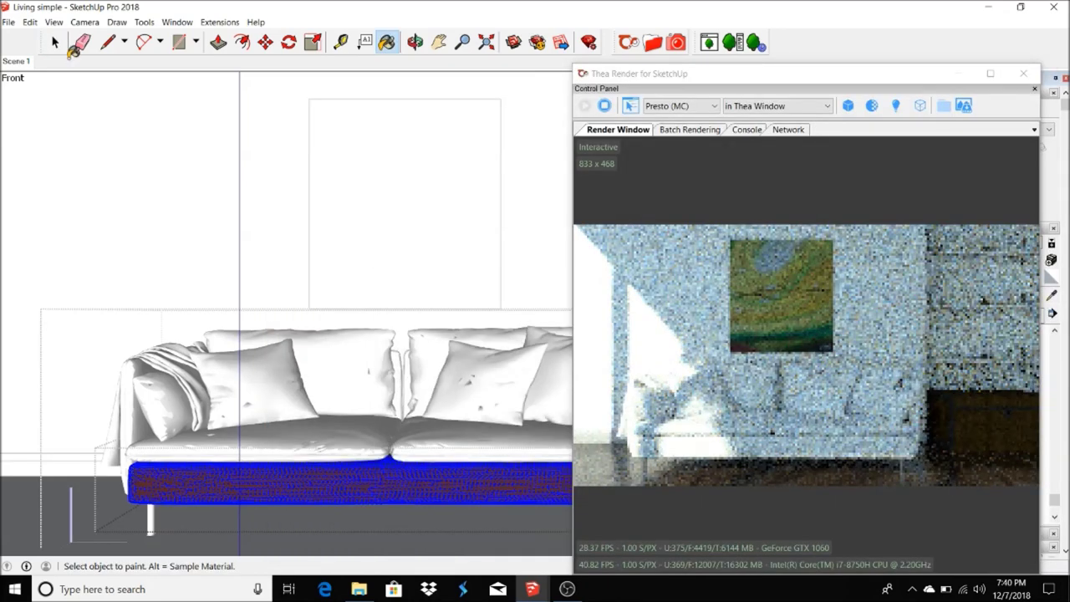
- Paint the left and right seat cushions and the sofa's left arm and frame in the brown leather
{"action": "key", "text": "space"}
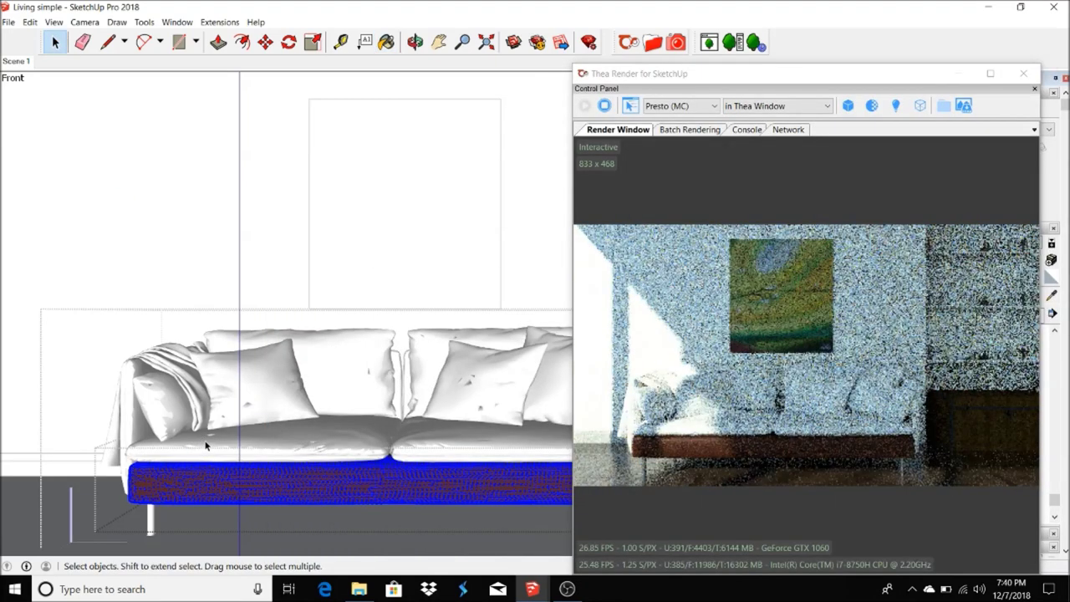
{"action": "left_click", "coordinate": [205, 447]}
{"action": "key", "text": "b"}
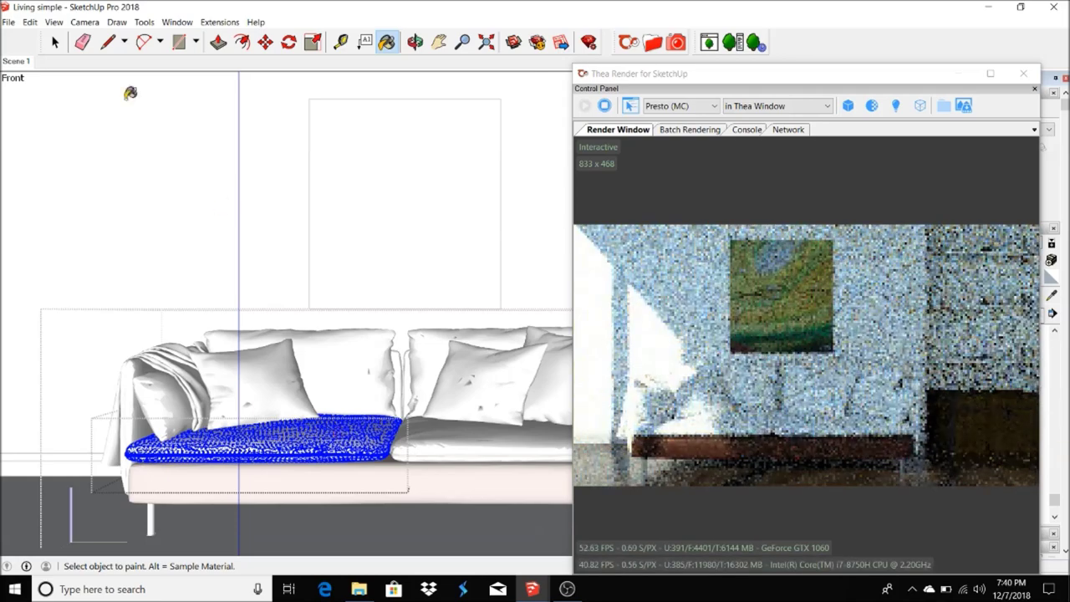
{"action": "key", "text": "space"}
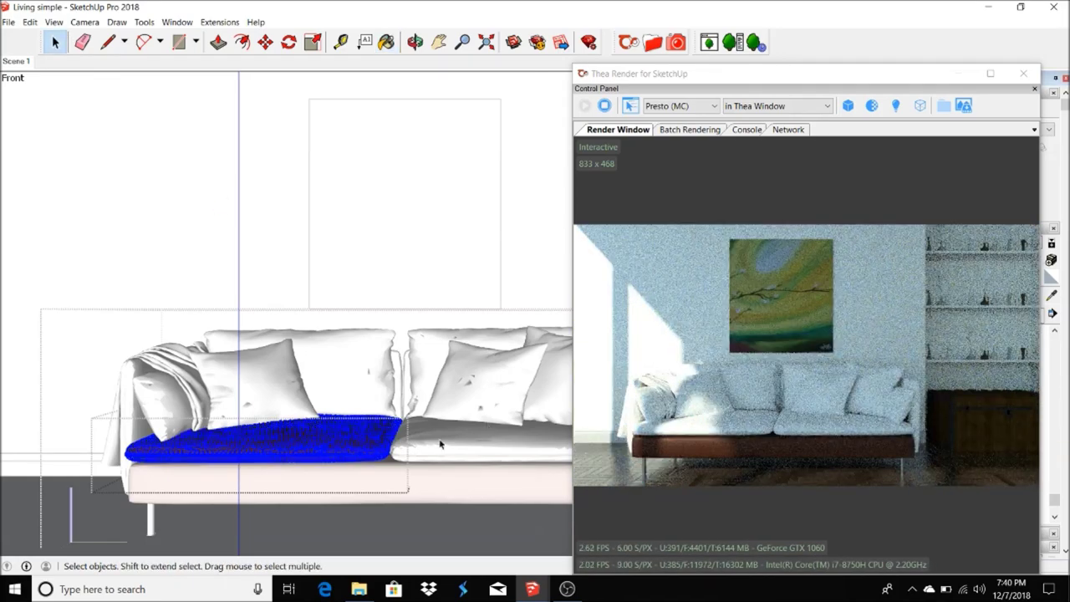
{"action": "left_click", "coordinate": [441, 445]}
{"action": "key", "text": "b"}
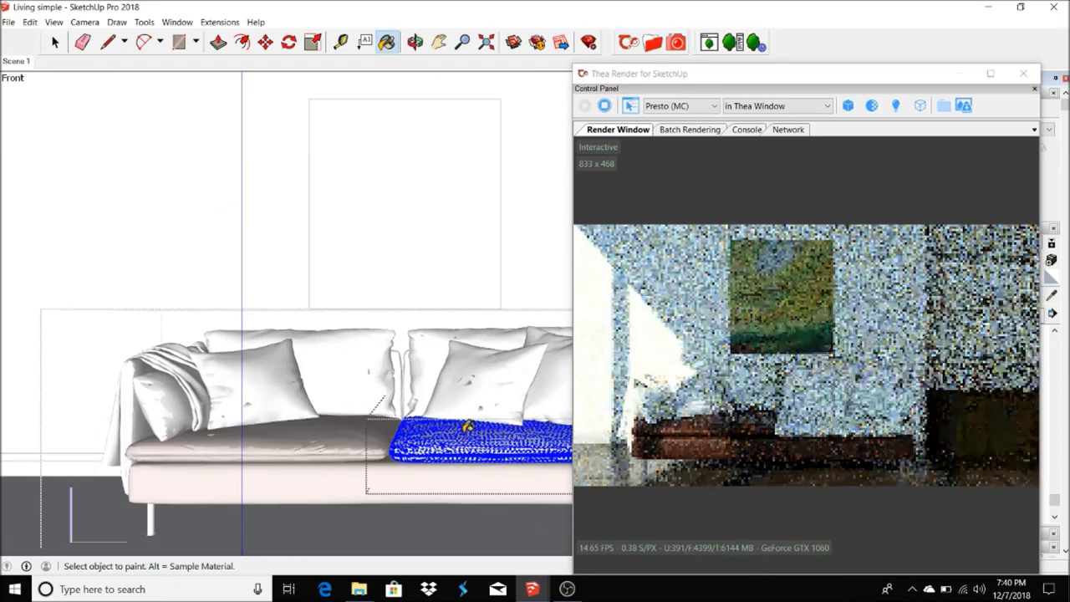
{"action": "key", "text": "space"}
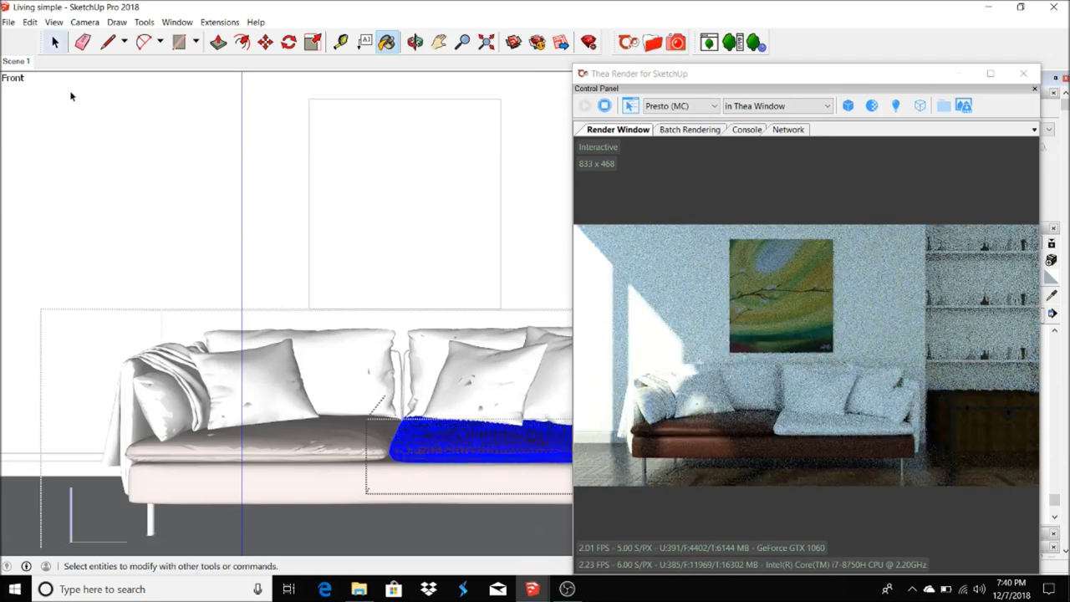
{"action": "left_click", "coordinate": [135, 406]}
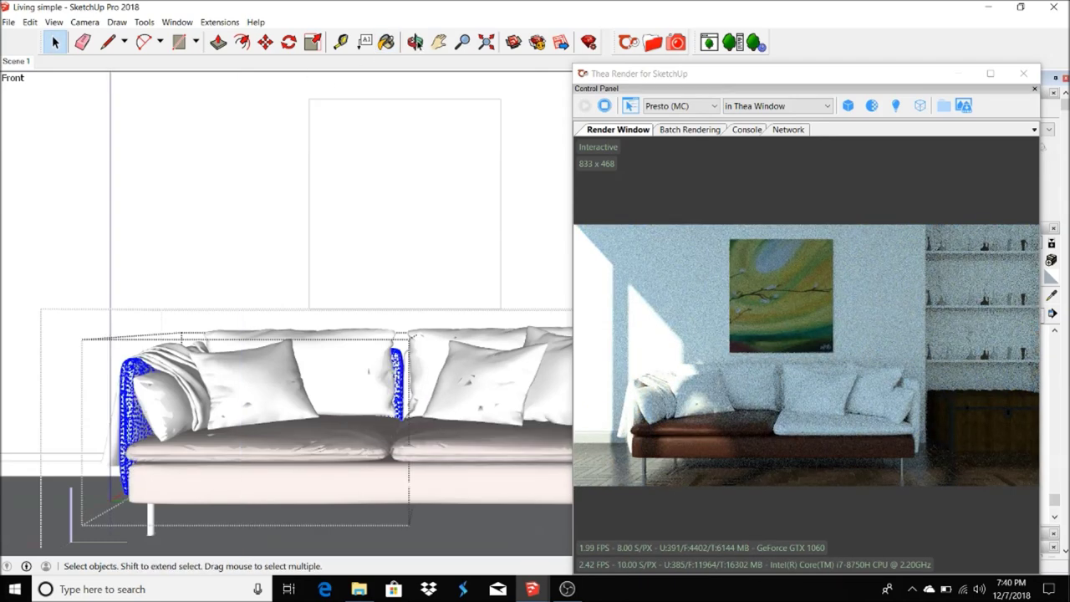
{"action": "key", "text": "b"}
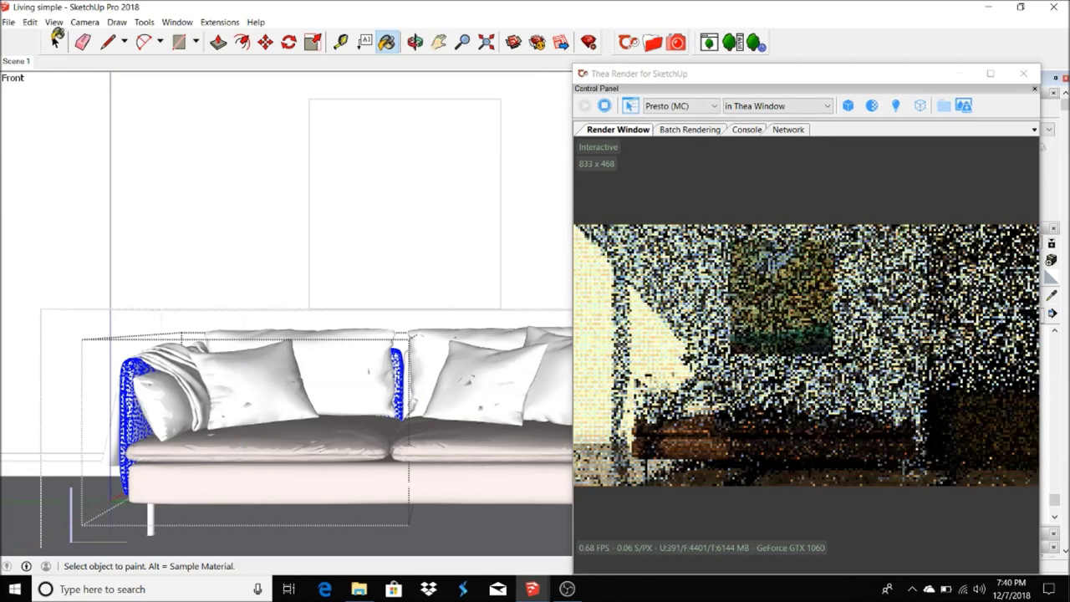
{"action": "left_click", "coordinate": [439, 42]}
- Pan to the sofa's right end and paint the right armrest cushion in the brown leather
{"action": "left_click_drag", "start_coordinate": [497, 313], "coordinate": [284, 311]}
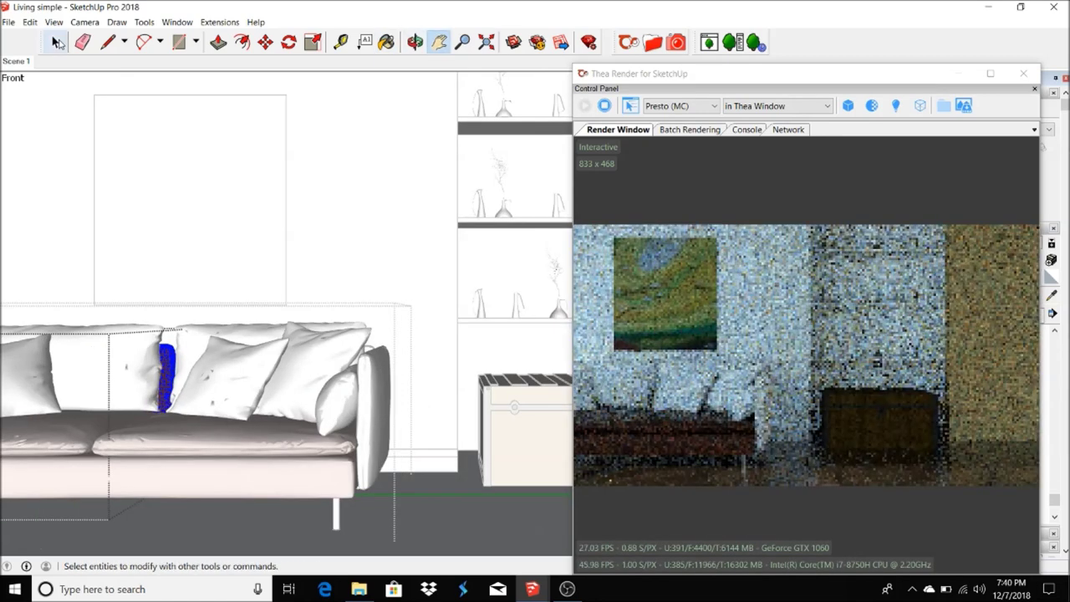
{"action": "left_click", "coordinate": [56, 41]}
{"action": "left_click", "coordinate": [366, 378]}
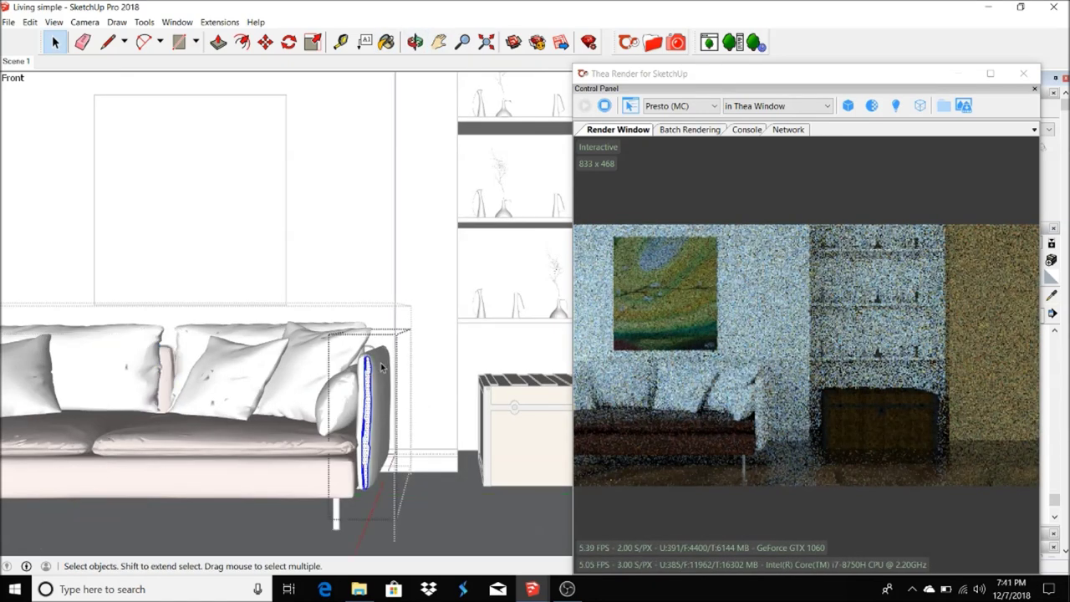
{"action": "key", "text": "b"}
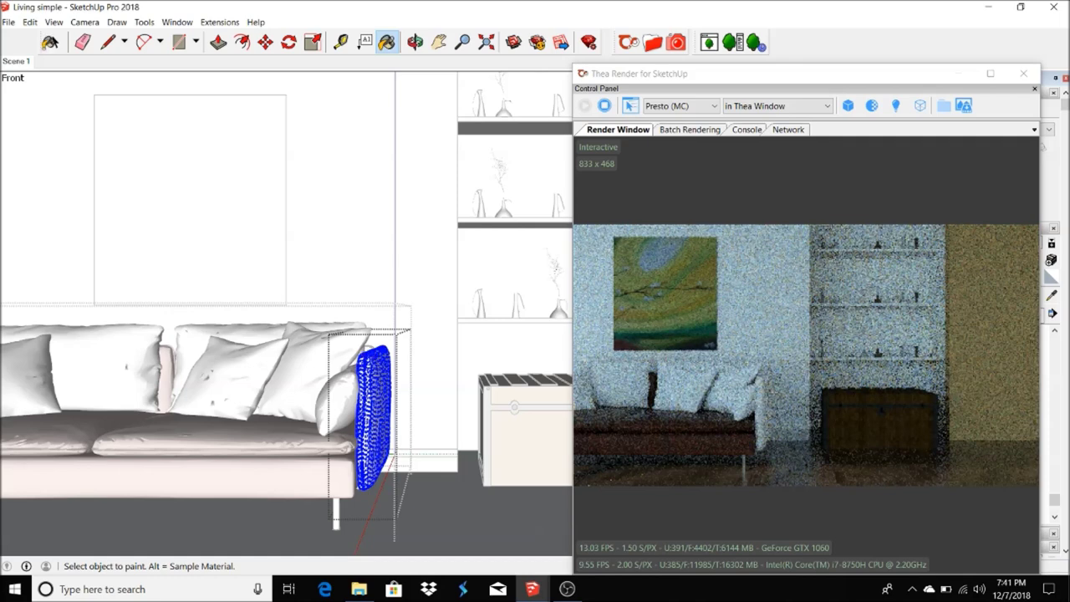
{"action": "key", "text": "space"}
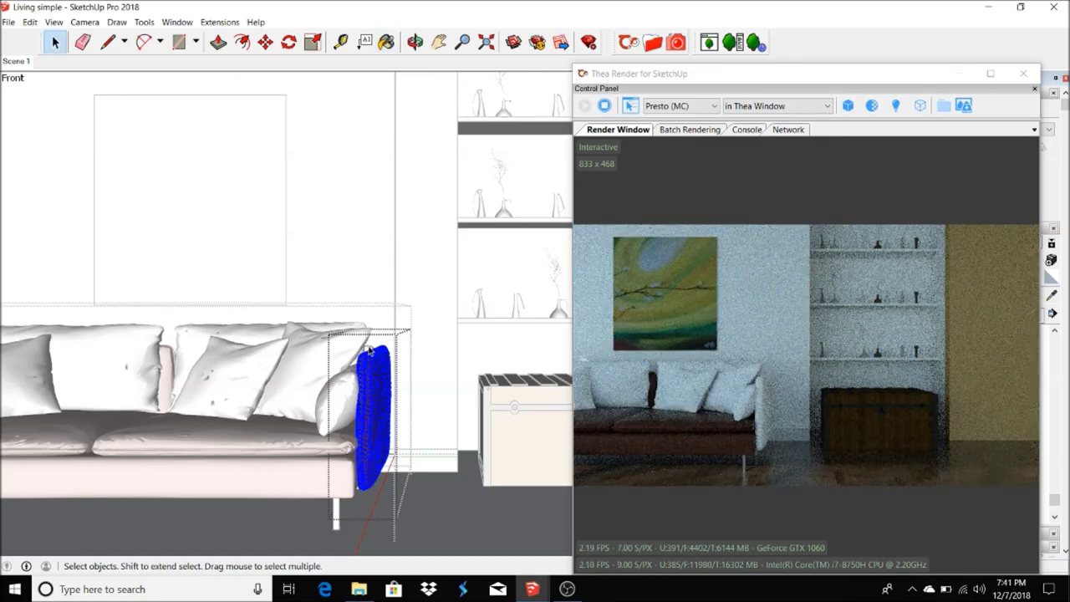
{"action": "key", "text": "Escape"}
{"action": "key", "text": "b"}
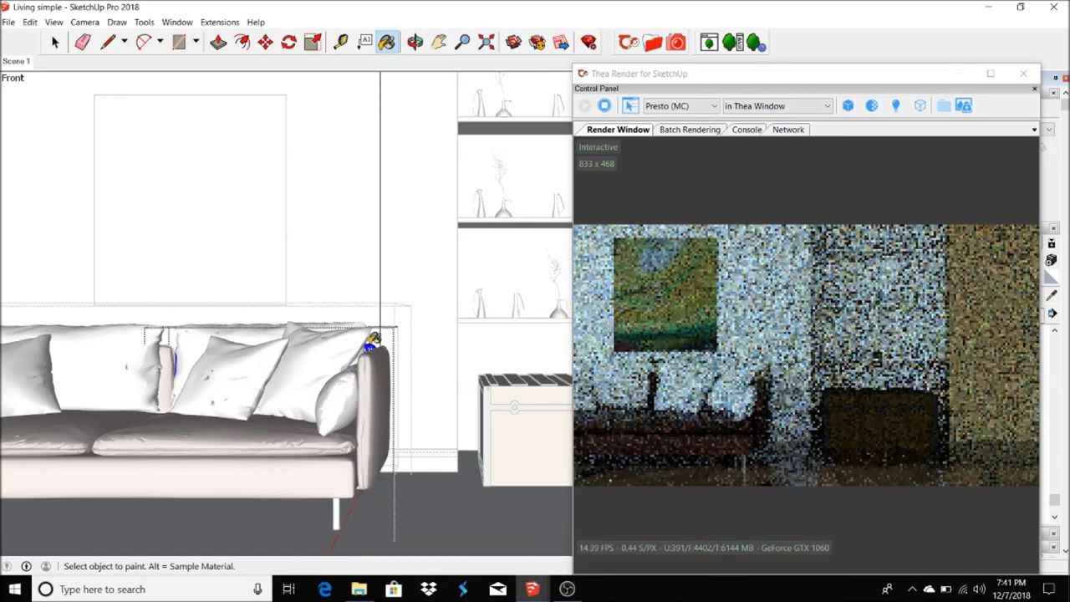
{"action": "left_click", "coordinate": [54, 45]}
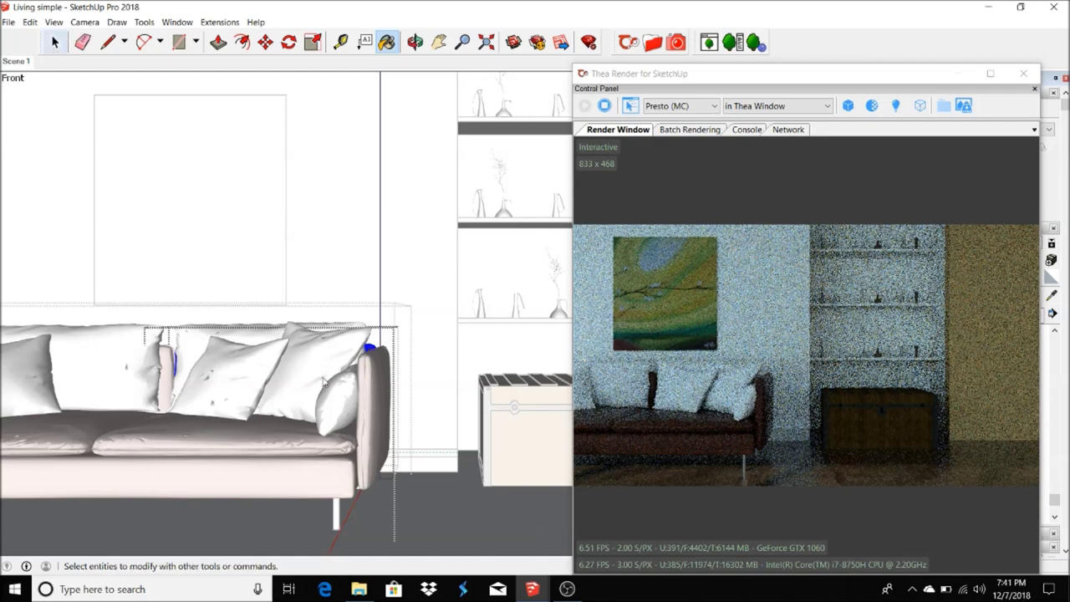
- Leave the sofa group, then re-enter it to work on the pillows
{"action": "key", "text": "space"}
{"action": "left_click", "coordinate": [295, 361]}
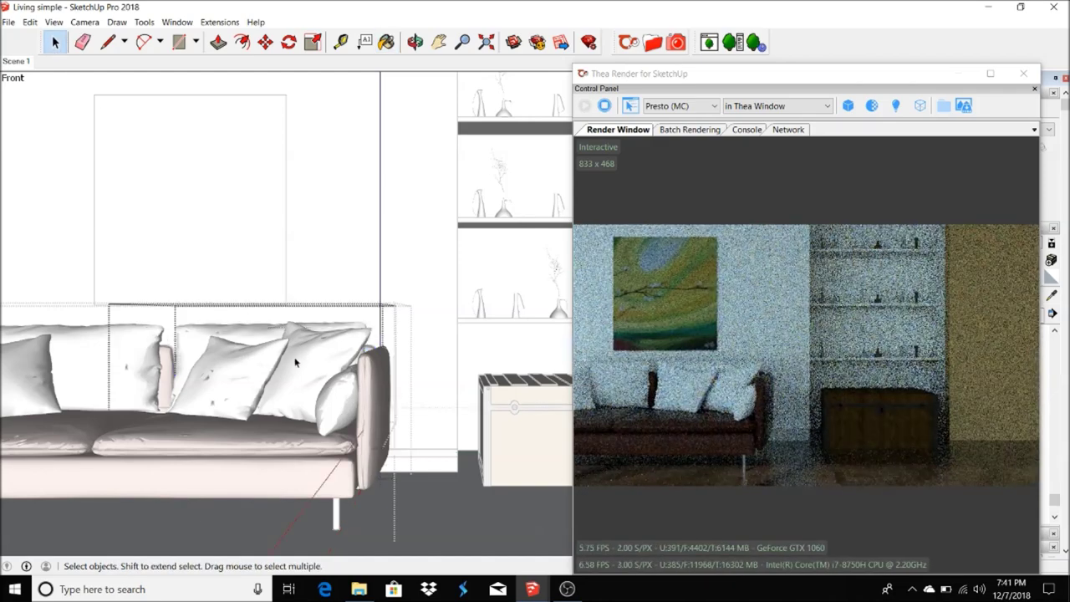
{"action": "key", "text": "Escape"}
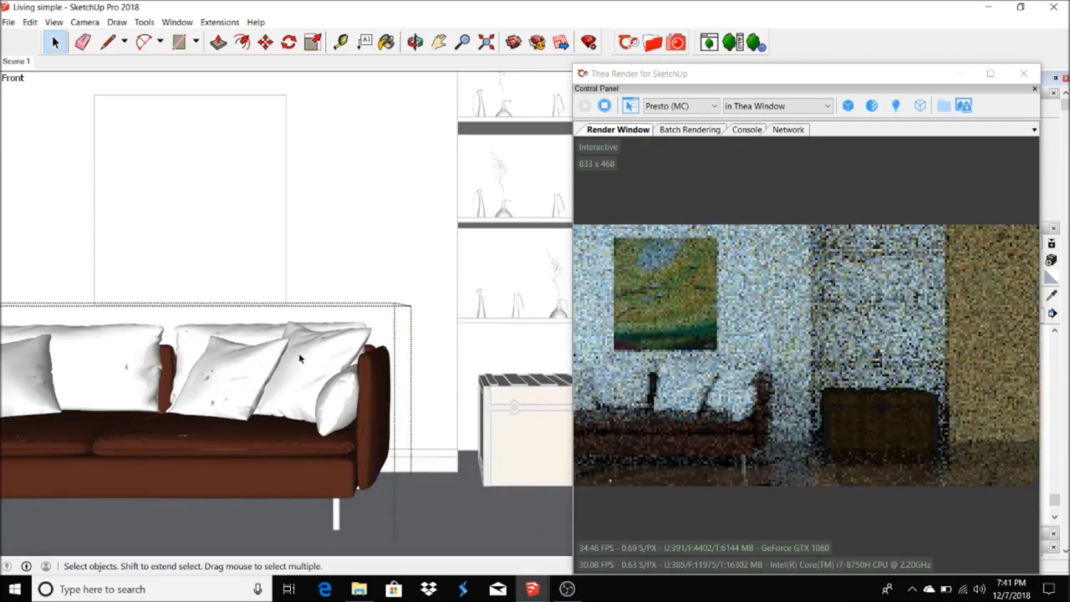
{"action": "double_click", "coordinate": [314, 356]}
{"action": "key", "text": "b"}
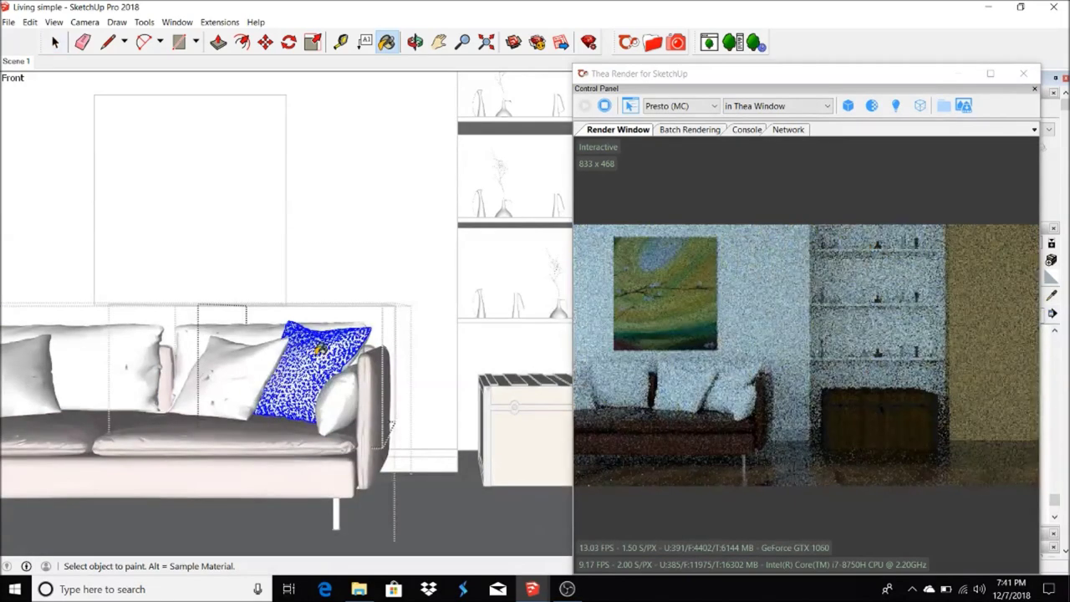
- Pan left and paint the sofa's left back pillow with the current material
{"action": "middle_click_drag", "start_coordinate": [359, 291], "coordinate": [427, 281], "text": "shift"}
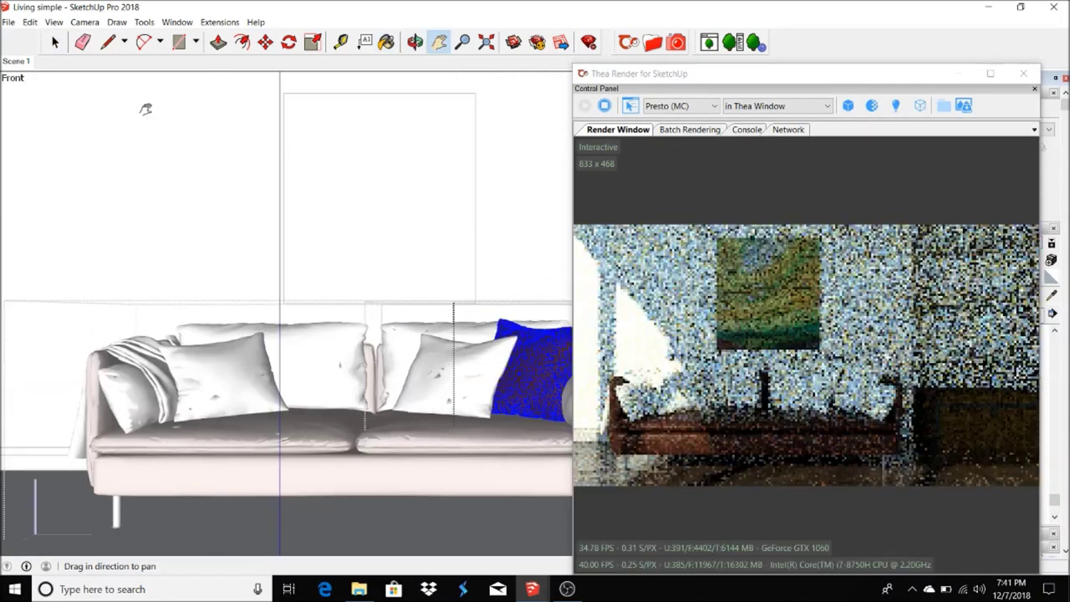
{"action": "key", "text": "space"}
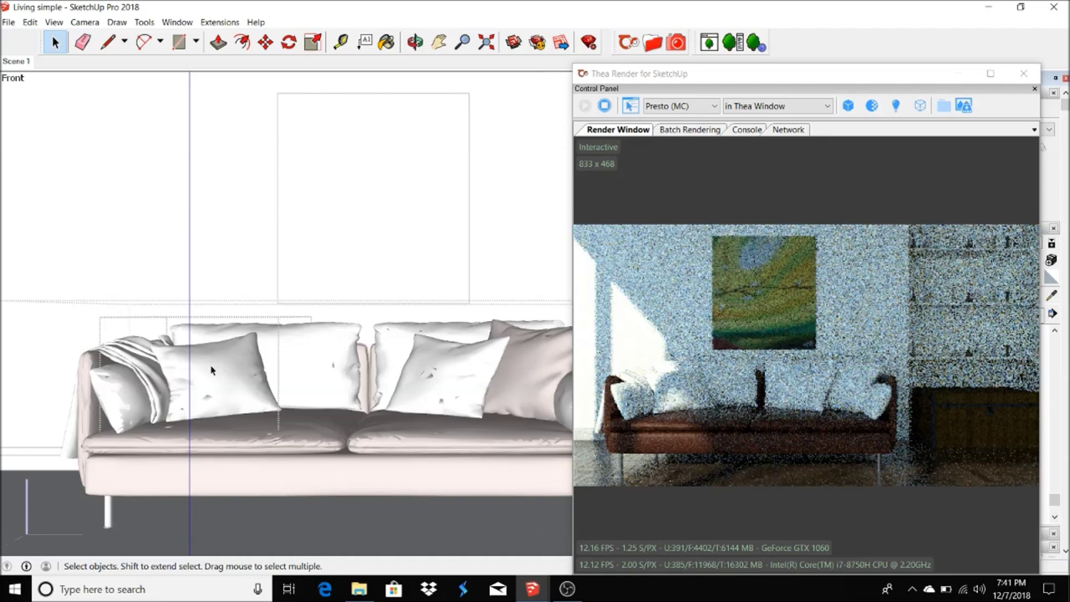
{"action": "left_click", "coordinate": [211, 369]}
{"action": "key", "text": "b"}
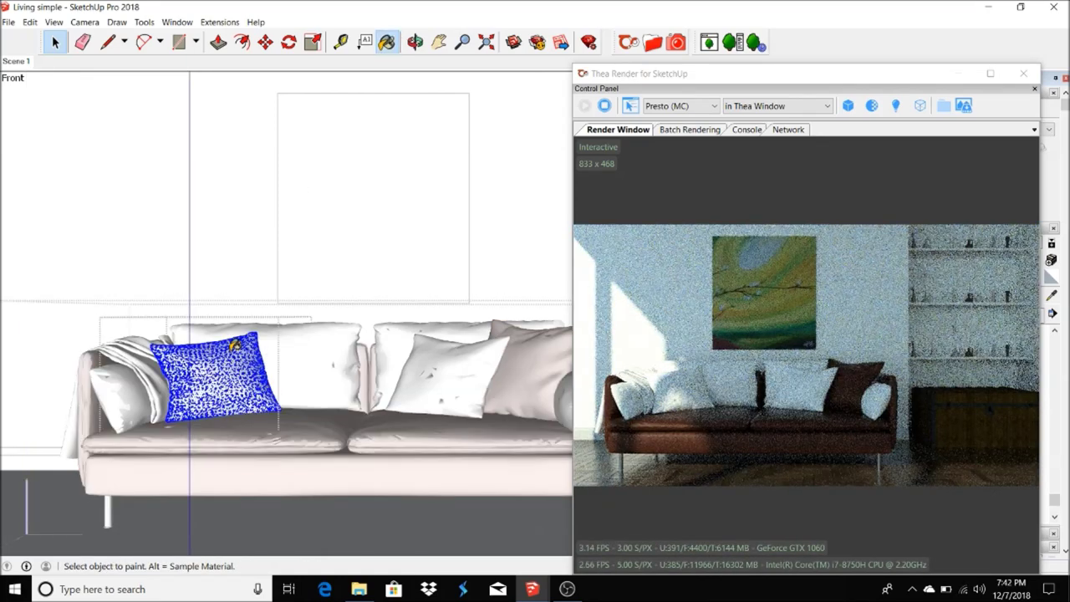
{"action": "left_click", "coordinate": [235, 342]}
{"action": "key", "text": "space"}
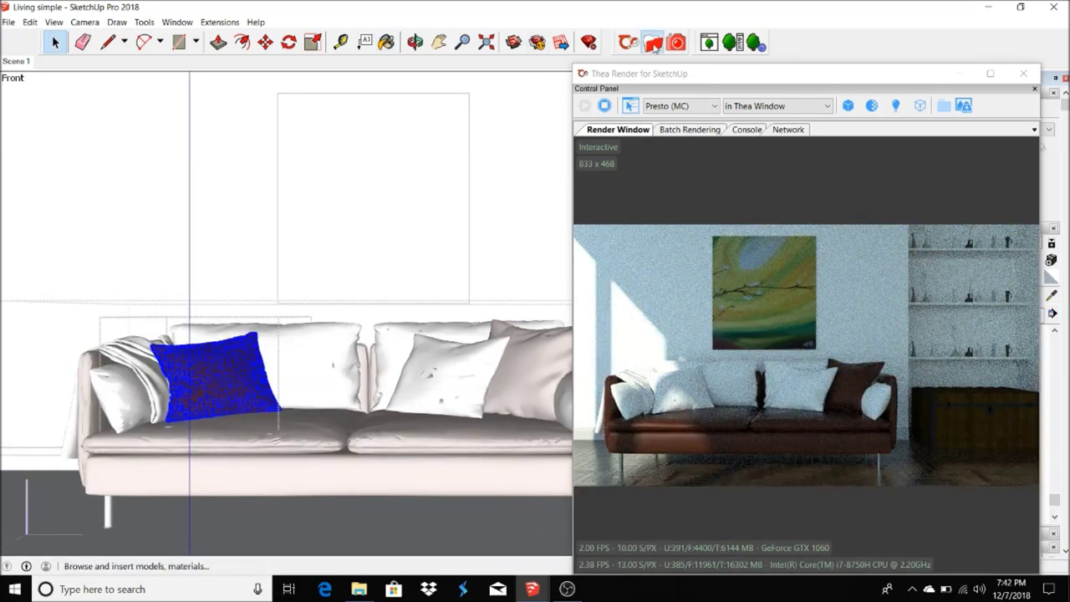
- Choose the 2x2_leather_04 material in the Thea browser, then minimize the browser
{"action": "left_click", "coordinate": [653, 42]}
{"action": "left_click", "coordinate": [738, 109]}
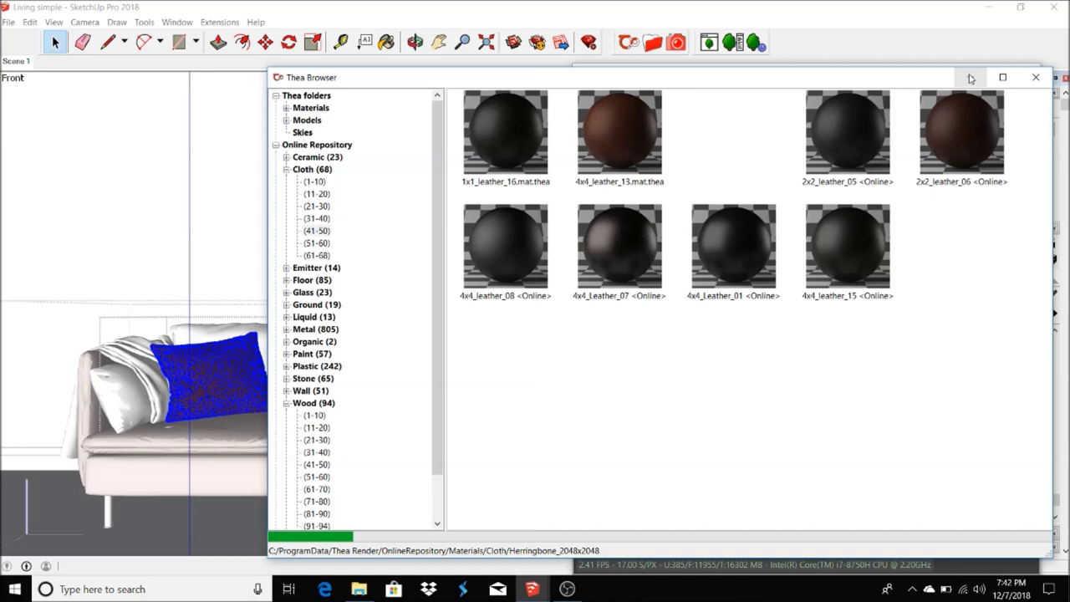
{"action": "left_click", "coordinate": [971, 78]}
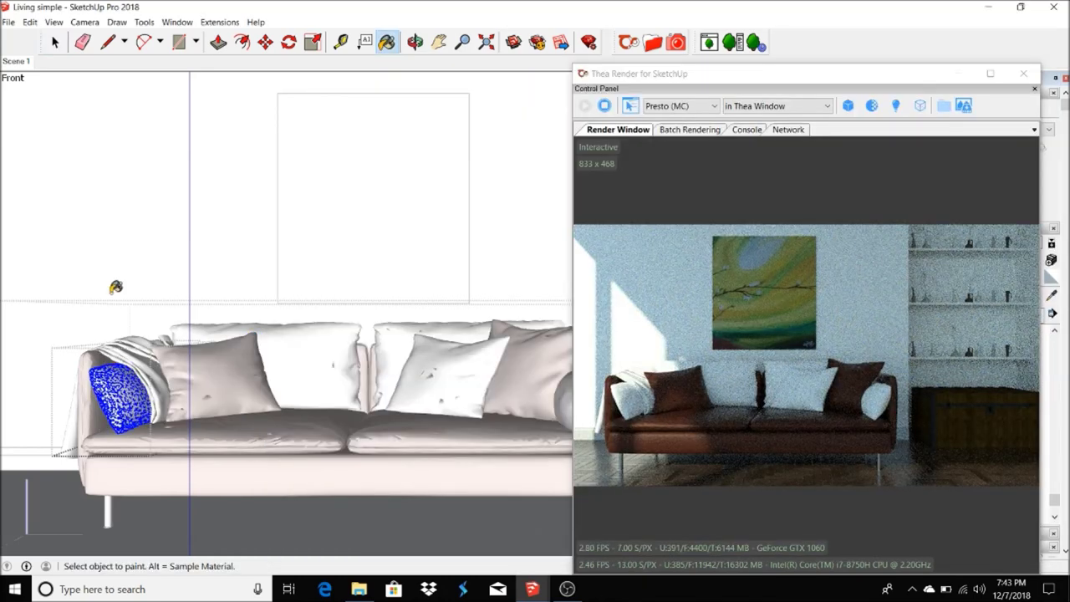
- Select the throw and choose the Fabric_91 material from the Cloth 11-20 list
{"action": "key", "text": "space"}
{"action": "left_click", "coordinate": [448, 361]}
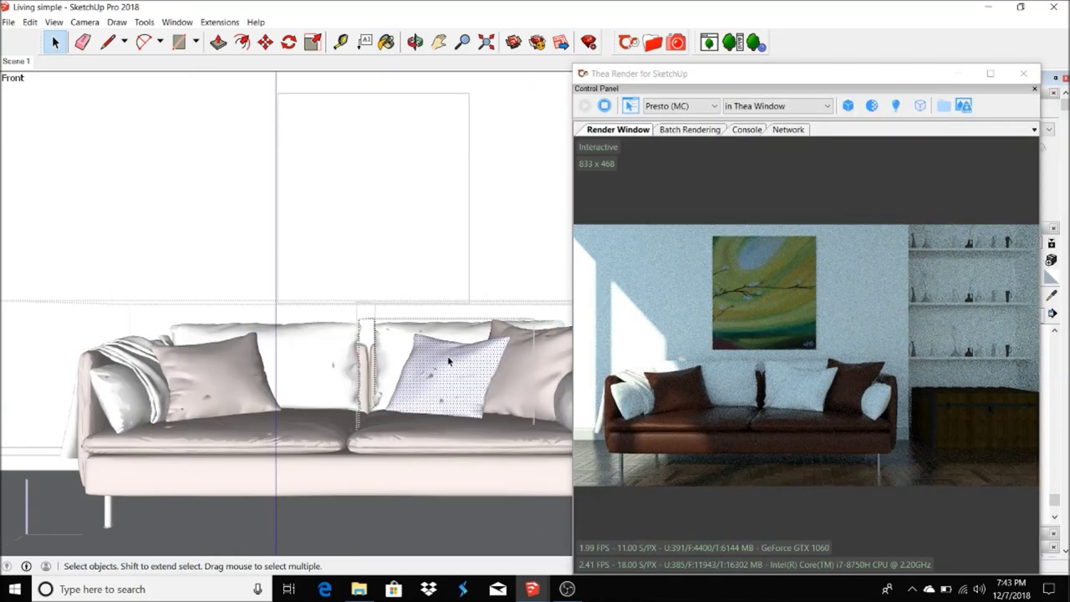
{"action": "left_click", "coordinate": [385, 43]}
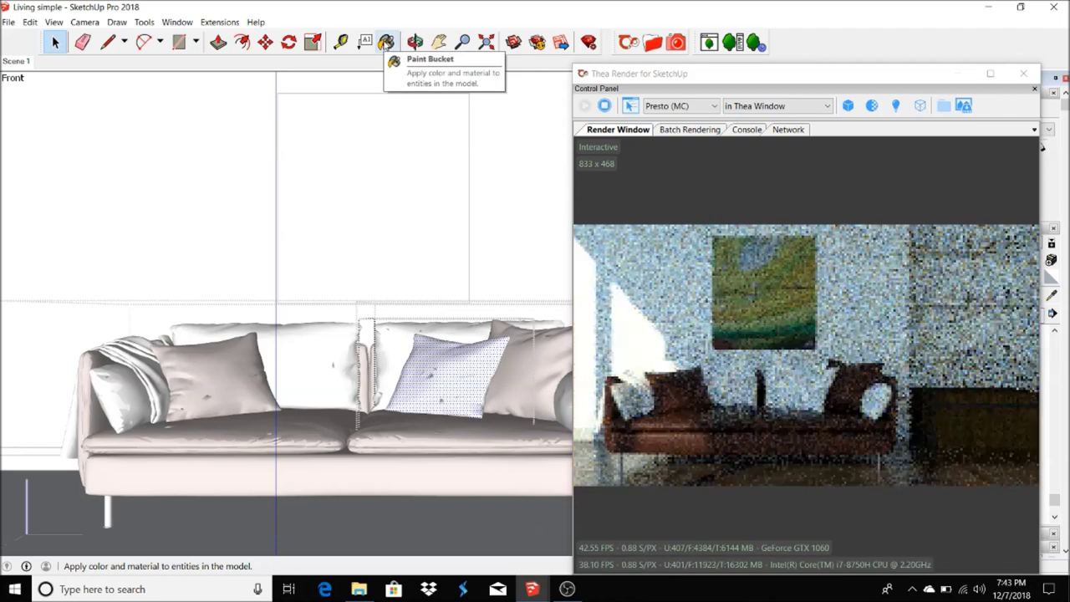
{"action": "left_click", "coordinate": [56, 42]}
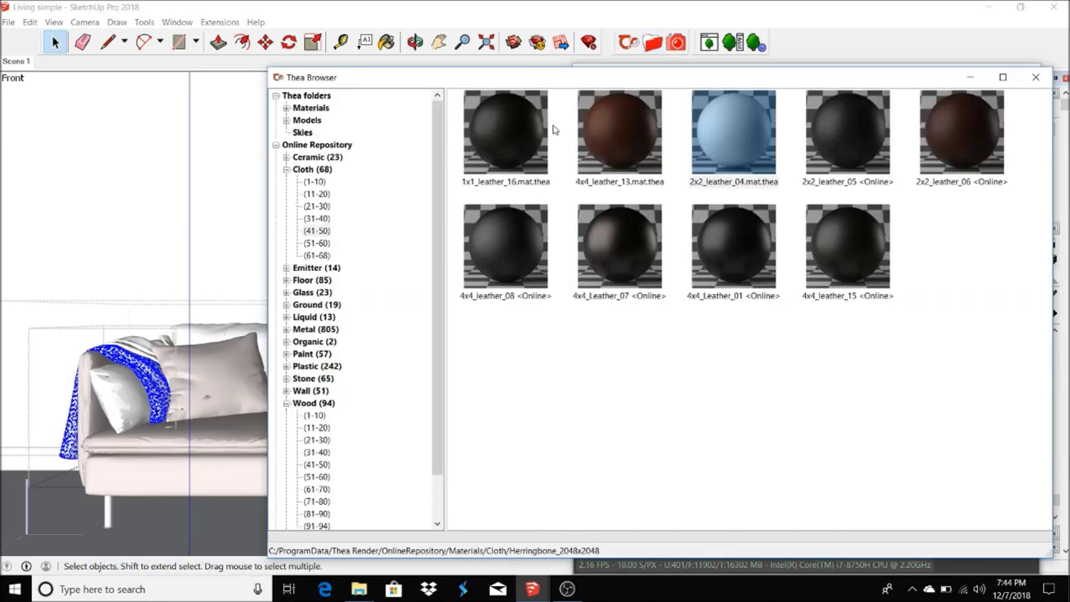
{"action": "left_click", "coordinate": [315, 181]}
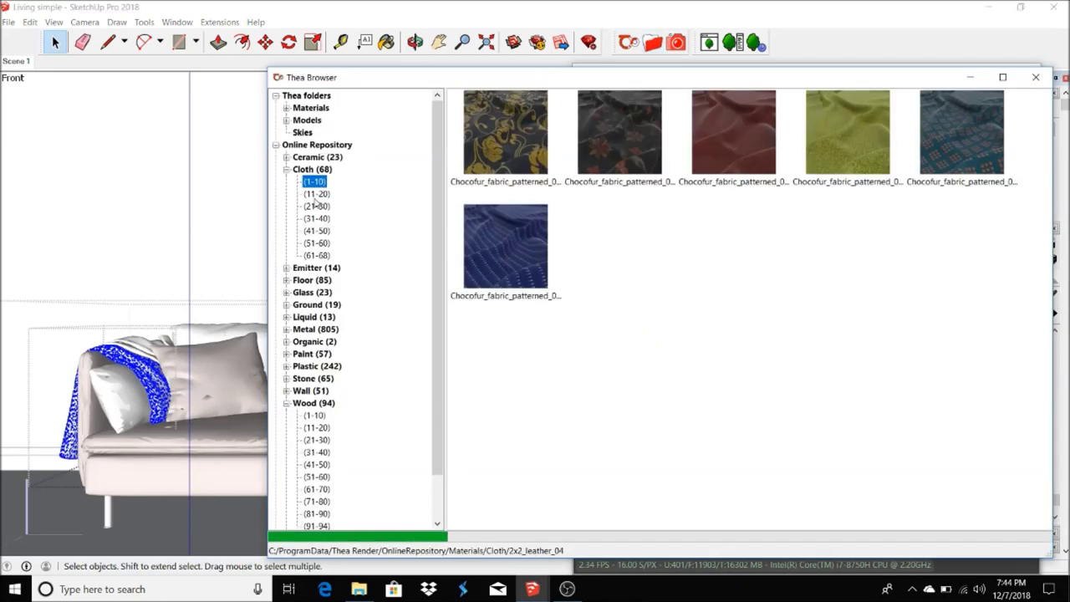
{"action": "left_click", "coordinate": [316, 193]}
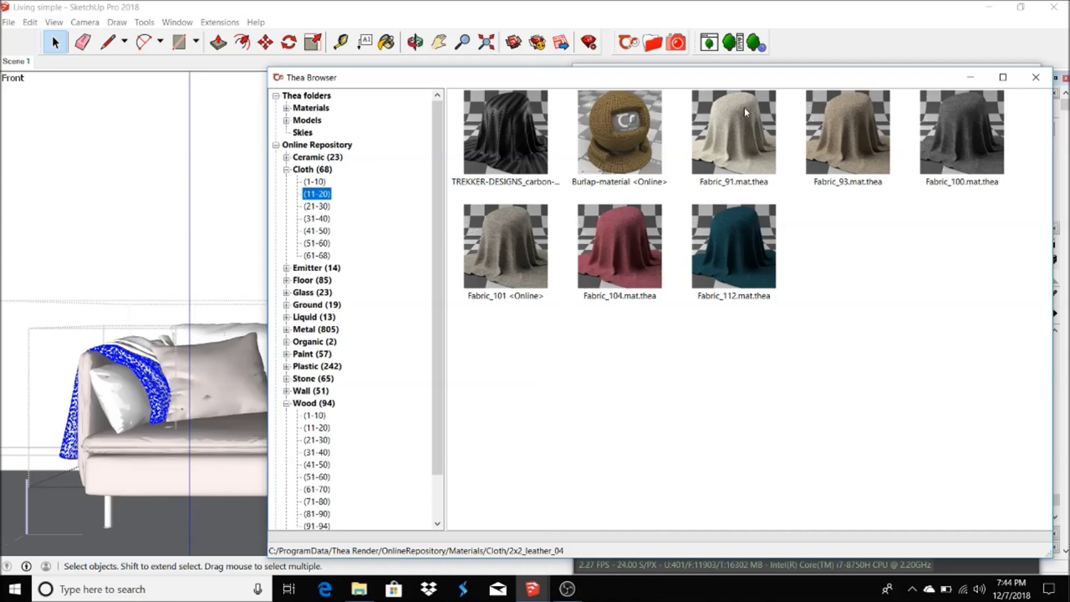
{"action": "left_click", "coordinate": [744, 107]}
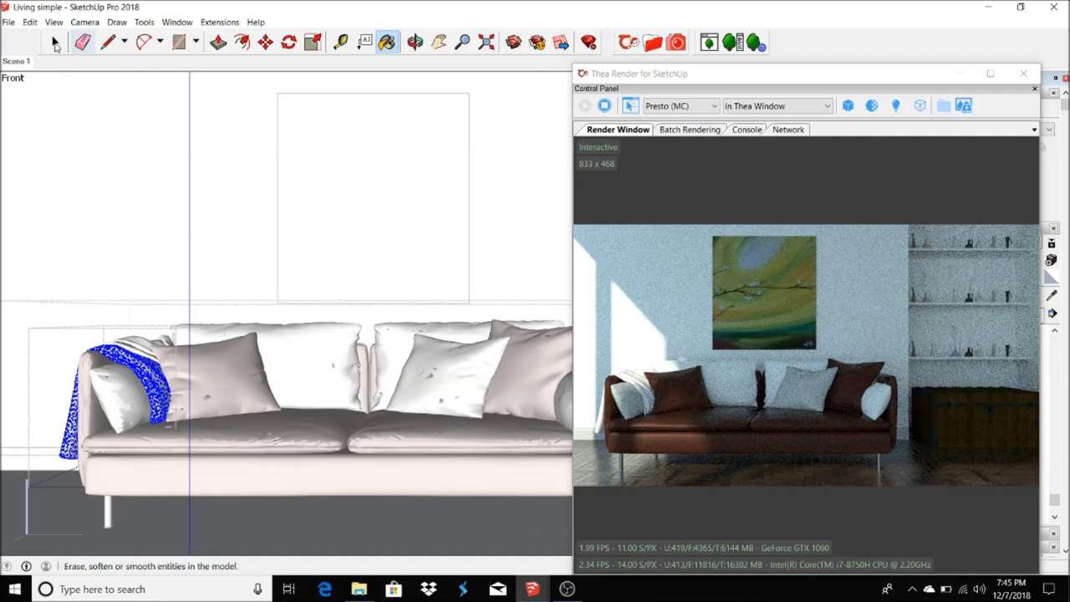
- Orbit to the pillows and paint the right back pillow a darker grey
{"action": "key", "text": "space"}
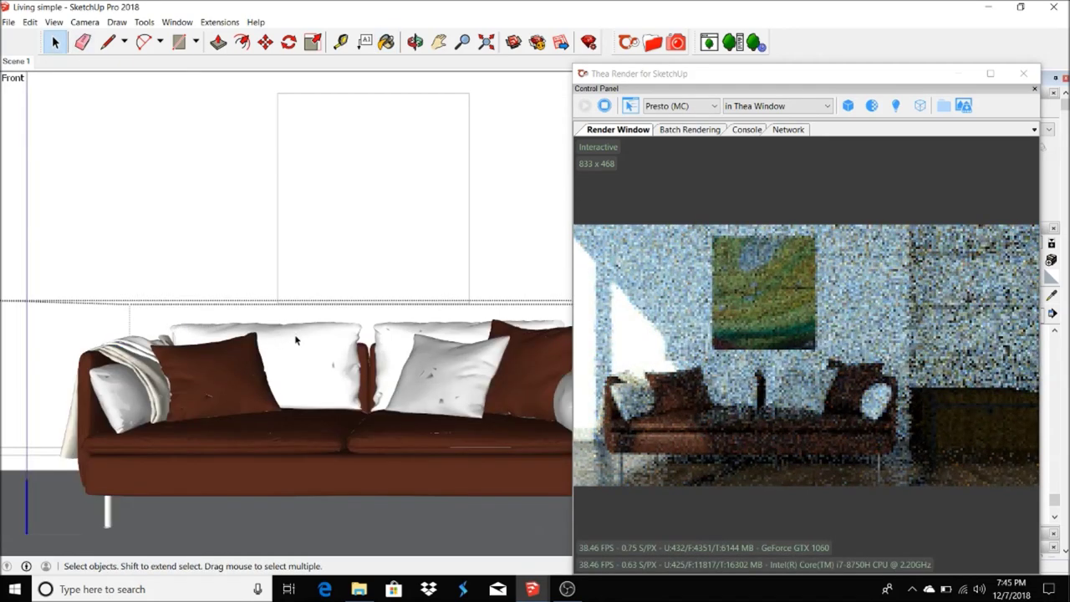
{"action": "left_click", "coordinate": [415, 42]}
{"action": "mouse_move", "coordinate": [303, 419]}
{"action": "left_mouse_down"}
{"action": "mouse_move", "coordinate": [192, 411]}
{"action": "mouse_move", "coordinate": [270, 304]}
{"action": "left_mouse_up"}
{"action": "key", "text": "space"}
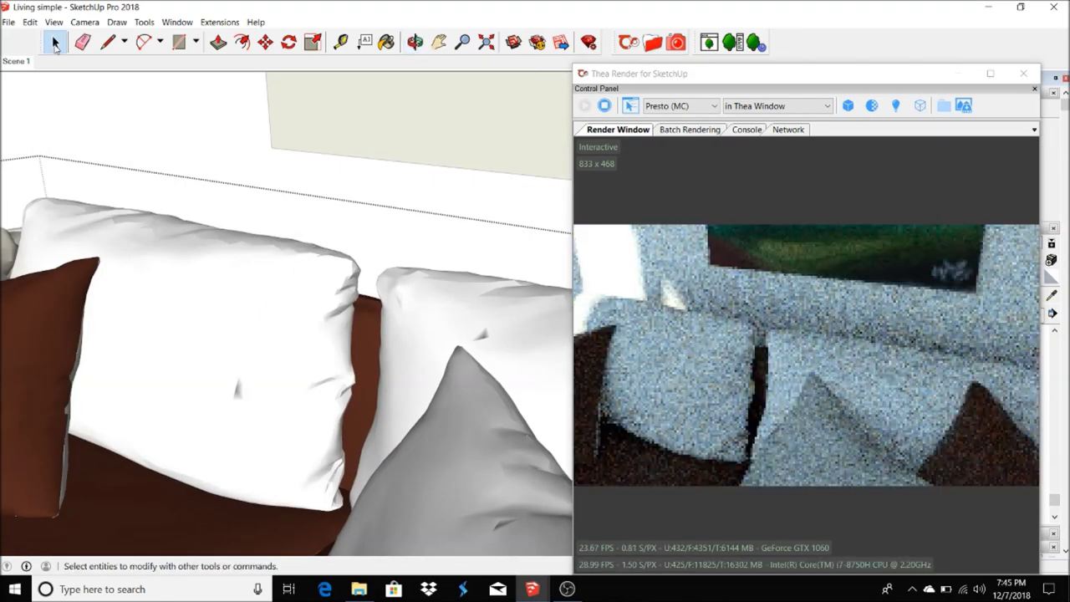
{"action": "left_click", "coordinate": [279, 285]}
{"action": "left_click", "coordinate": [386, 42]}
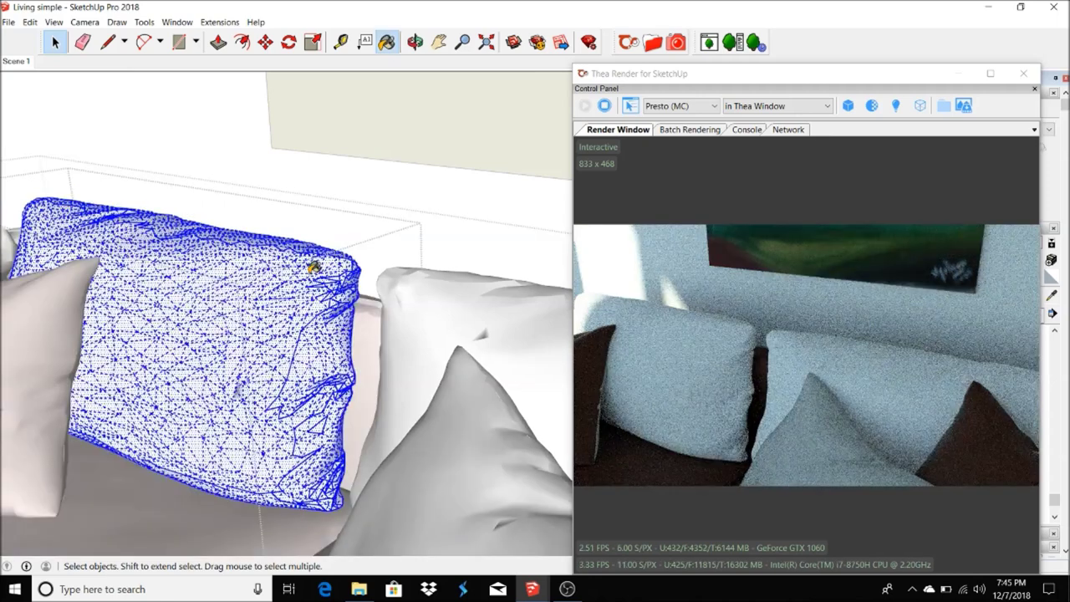
{"action": "key", "text": "space"}
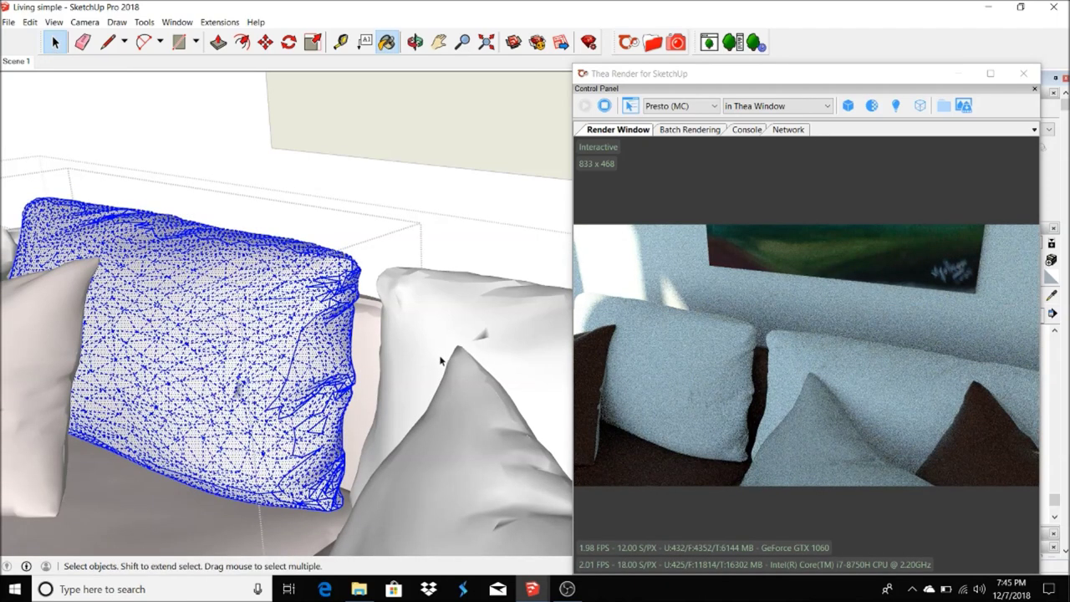
{"action": "left_click", "coordinate": [448, 312]}
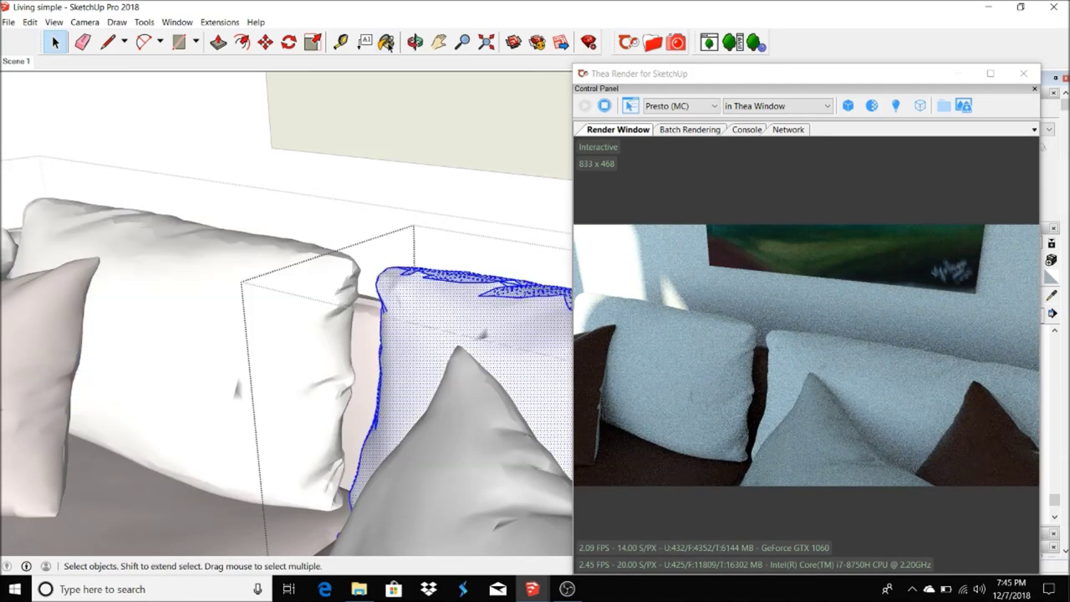
{"action": "key", "text": "b"}
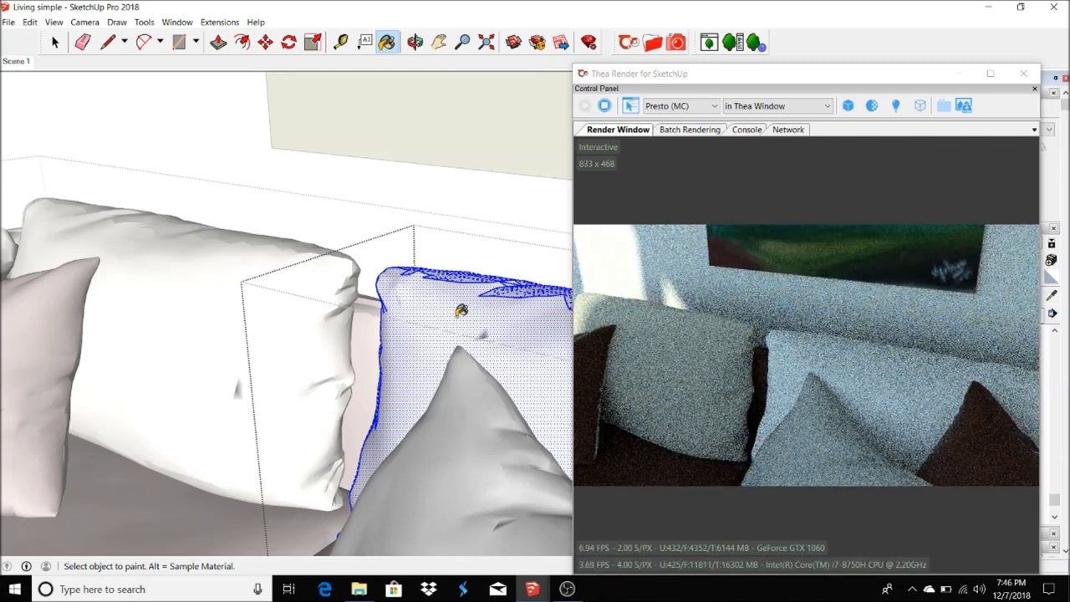
{"action": "left_click", "coordinate": [401, 378]}
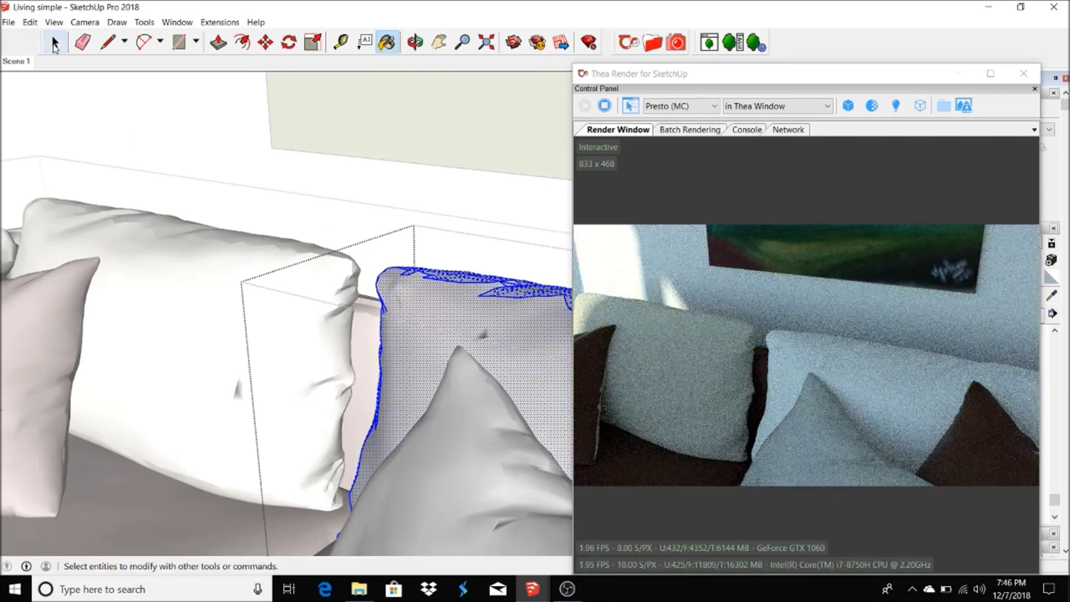
{"action": "key", "text": "space"}
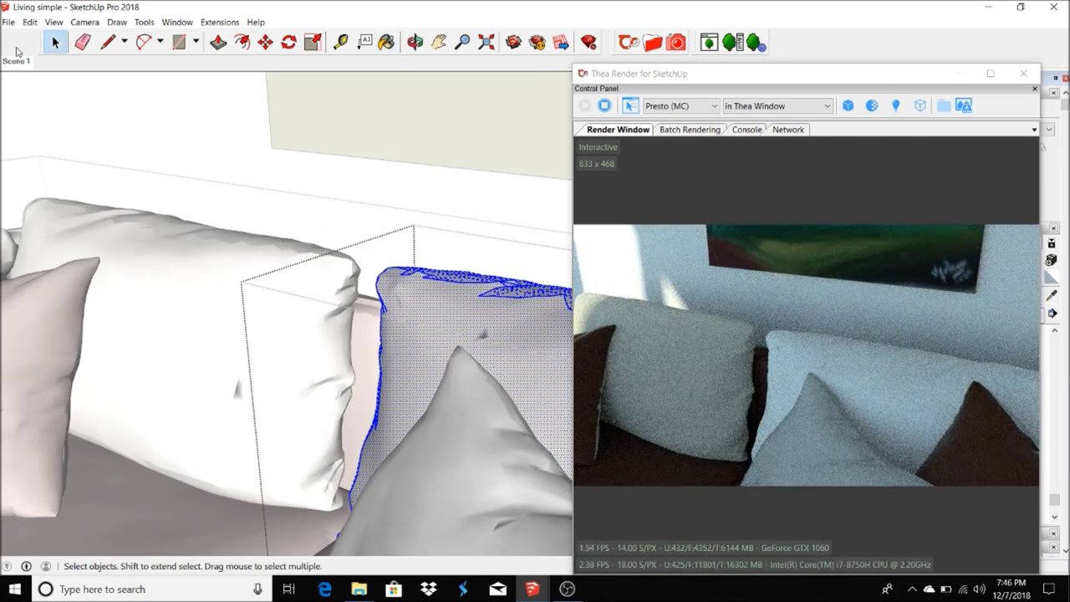
- Return to Scene 1 and pan left to bring the shelves and chest into view
{"action": "left_click", "coordinate": [16, 61]}
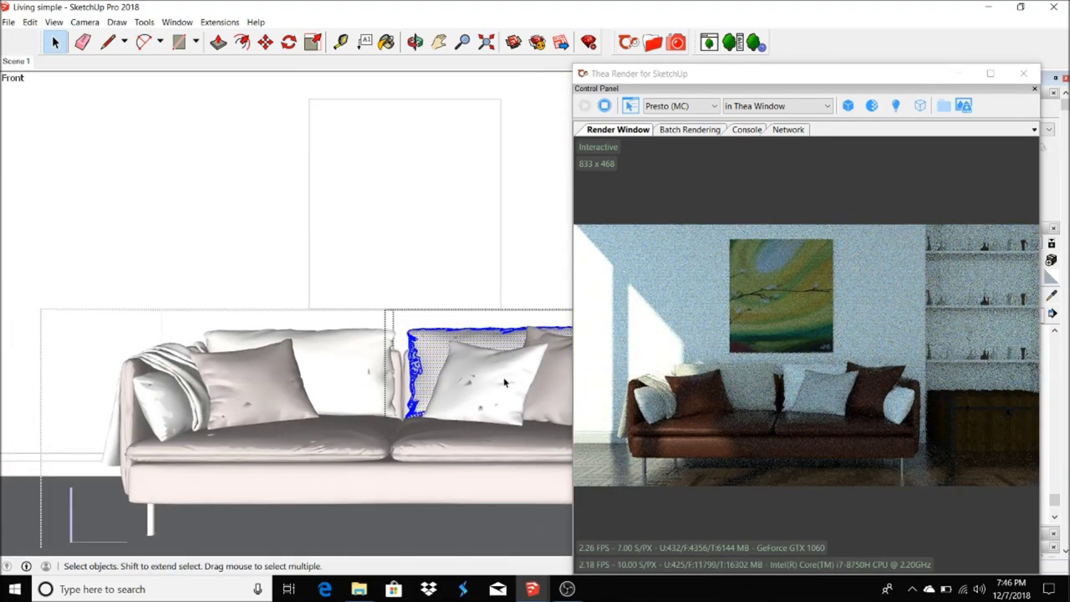
{"action": "right_click", "coordinate": [428, 352]}
{"action": "left_click", "coordinate": [474, 484]}
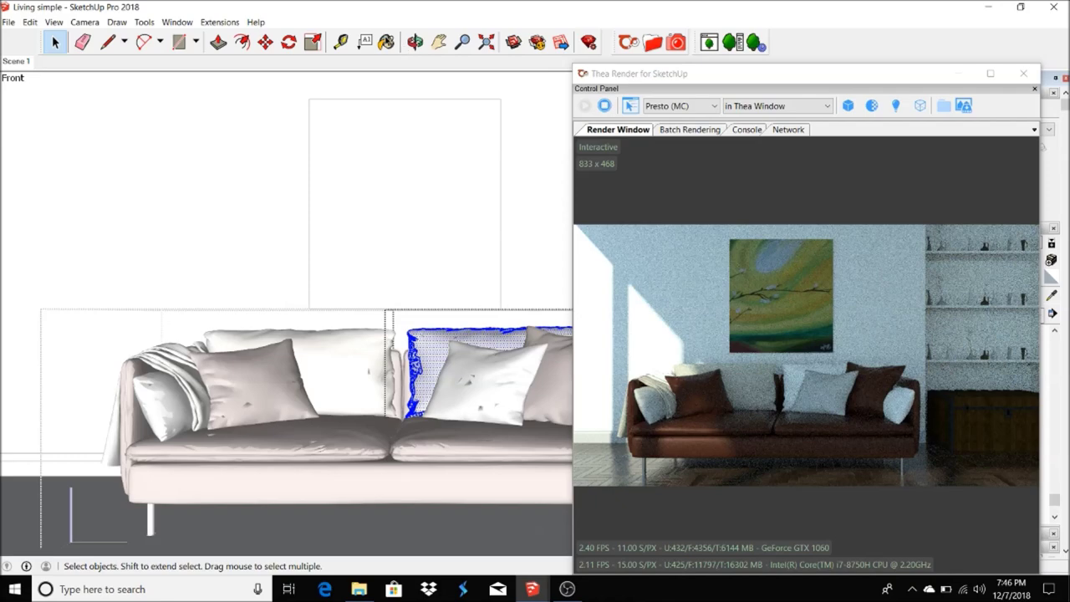
{"action": "key", "text": "b"}
{"action": "key", "text": "space"}
{"action": "scroll", "coordinate": [493, 342], "scroll_direction": "up", "scroll_amount": 3}
{"action": "key", "text": "h"}
{"action": "left_click_drag", "start_coordinate": [268, 294], "coordinate": [53, 299]}
{"action": "left_click_drag", "start_coordinate": [368, 238], "coordinate": [242, 234]}
{"action": "key", "text": "space"}
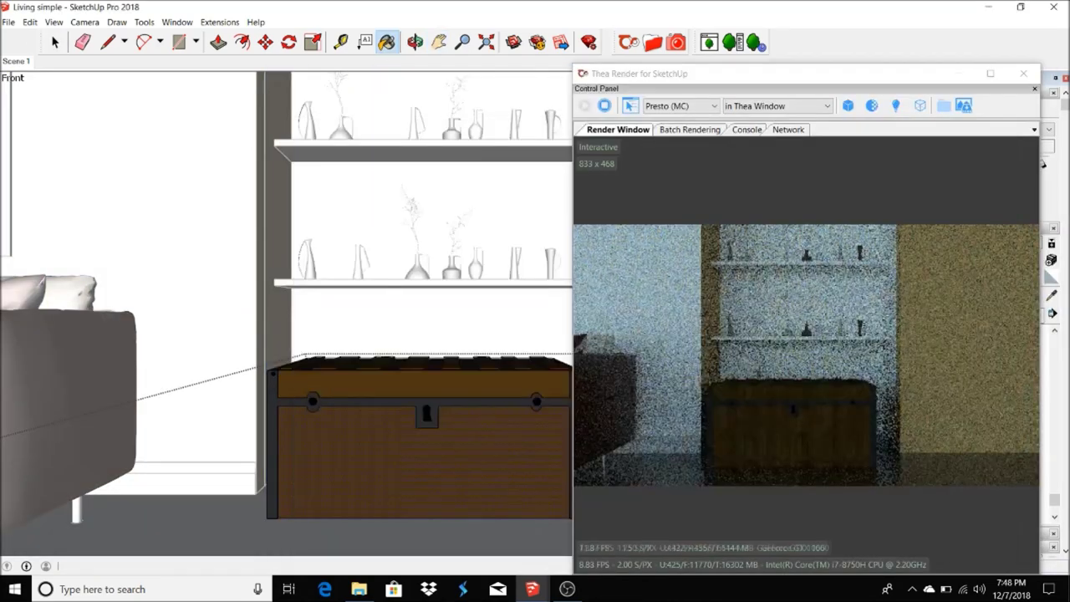
- Paint the chest front dark red, and its upper band and lid slats dark brown
{"action": "left_click", "coordinate": [496, 447]}
{"action": "left_click", "coordinate": [394, 365]}
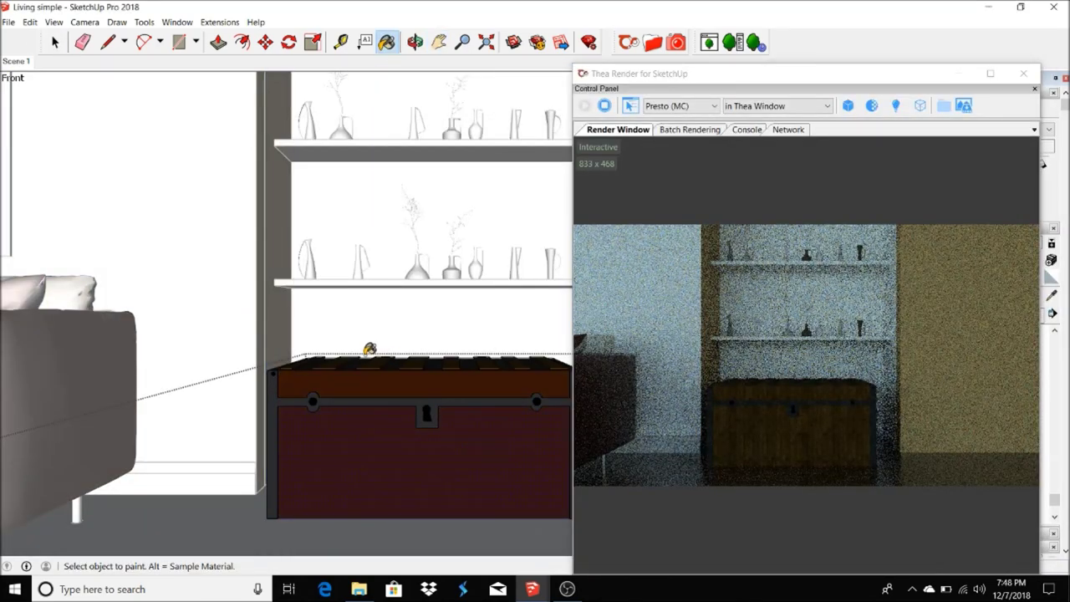
{"action": "middle_click_drag", "start_coordinate": [342, 358], "coordinate": [421, 363]}
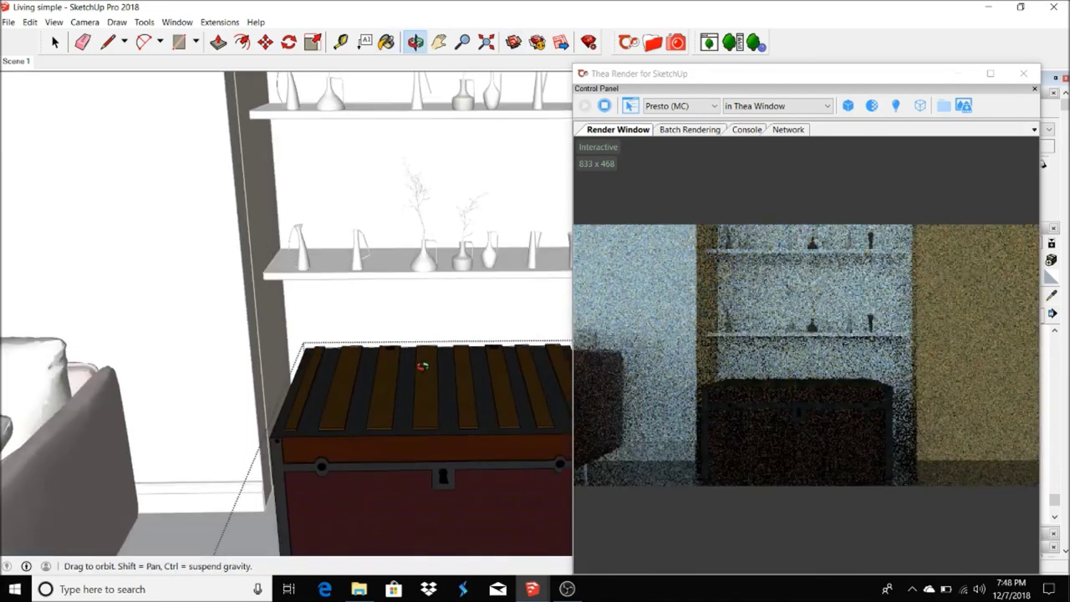
{"action": "left_click", "coordinate": [386, 43]}
{"action": "left_click", "coordinate": [335, 393], "text": "ctrl"}
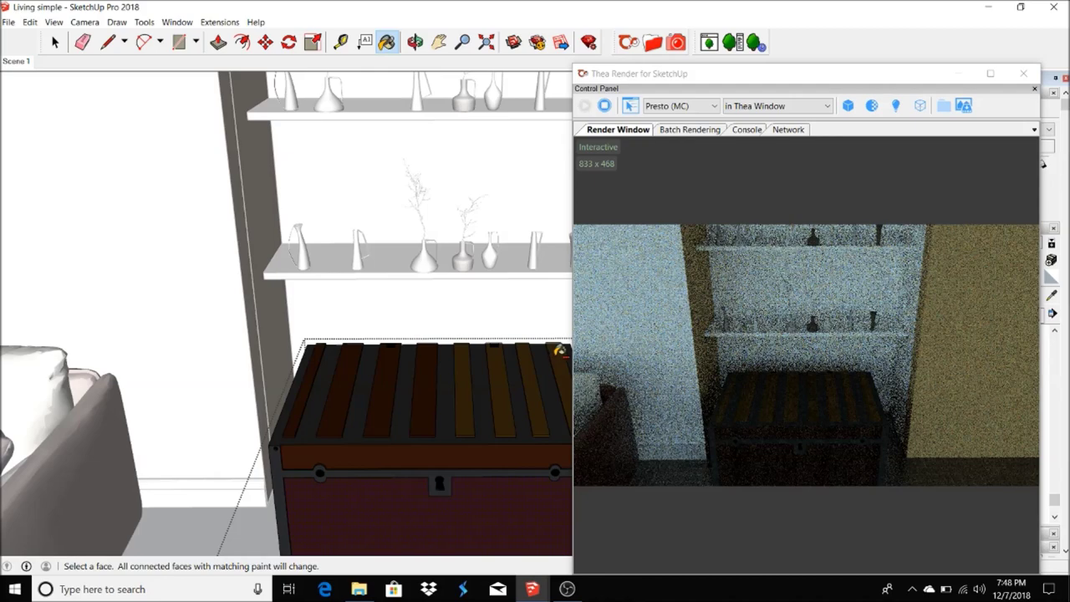
{"action": "left_click", "coordinate": [555, 352], "text": "ctrl"}
- From the Scene 1 view, paint the shelf back and the panel below it orange wood
{"action": "left_click", "coordinate": [24, 63]}
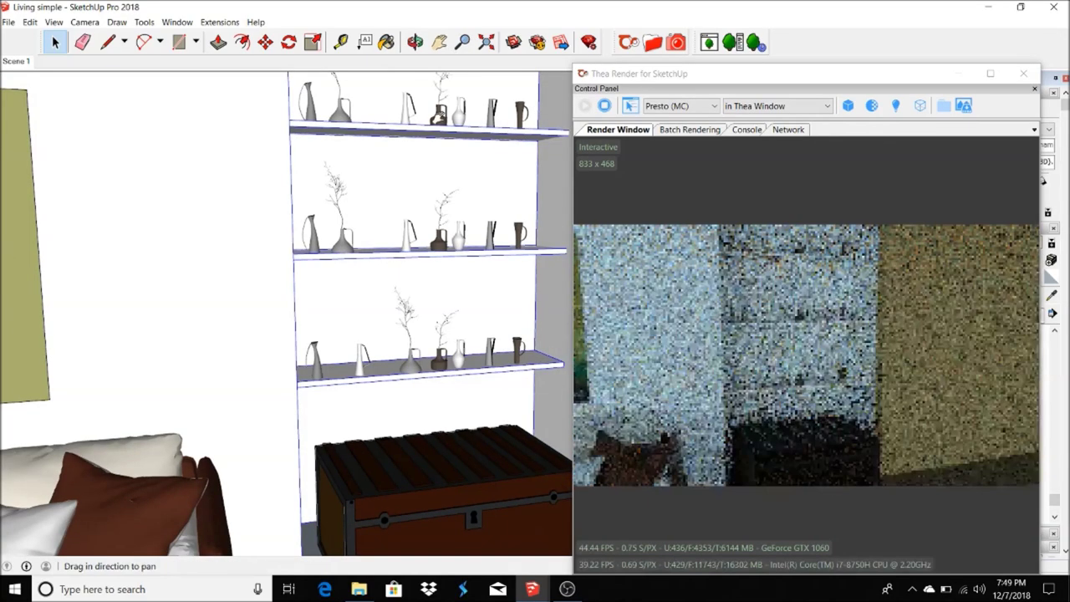
{"action": "middle_click_drag", "start_coordinate": [377, 178], "coordinate": [304, 165], "text": "shift"}
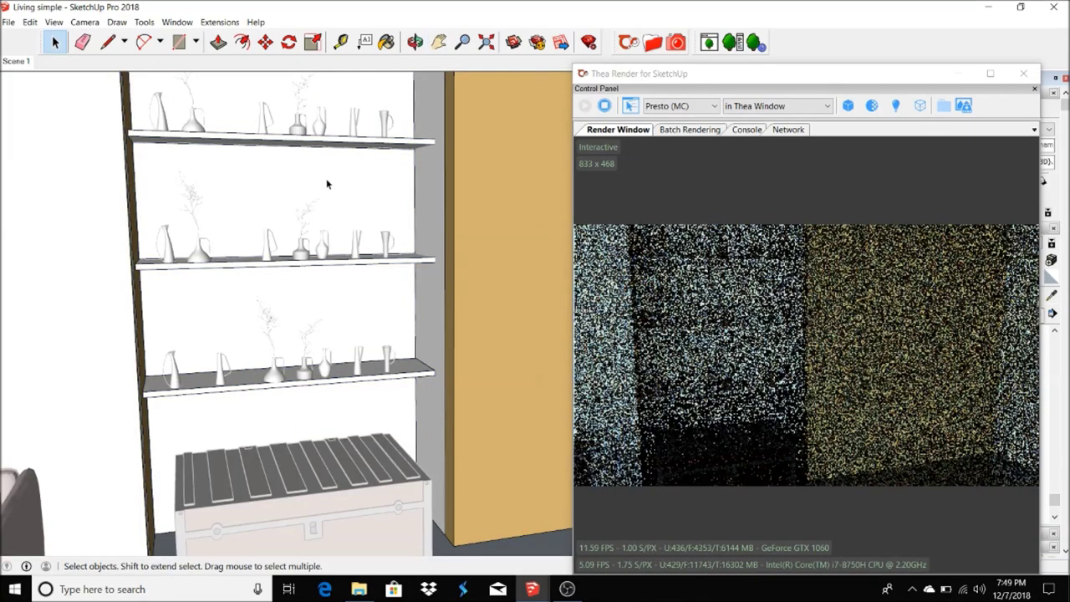
{"action": "left_click", "coordinate": [376, 194]}
{"action": "left_click", "coordinate": [429, 184]}
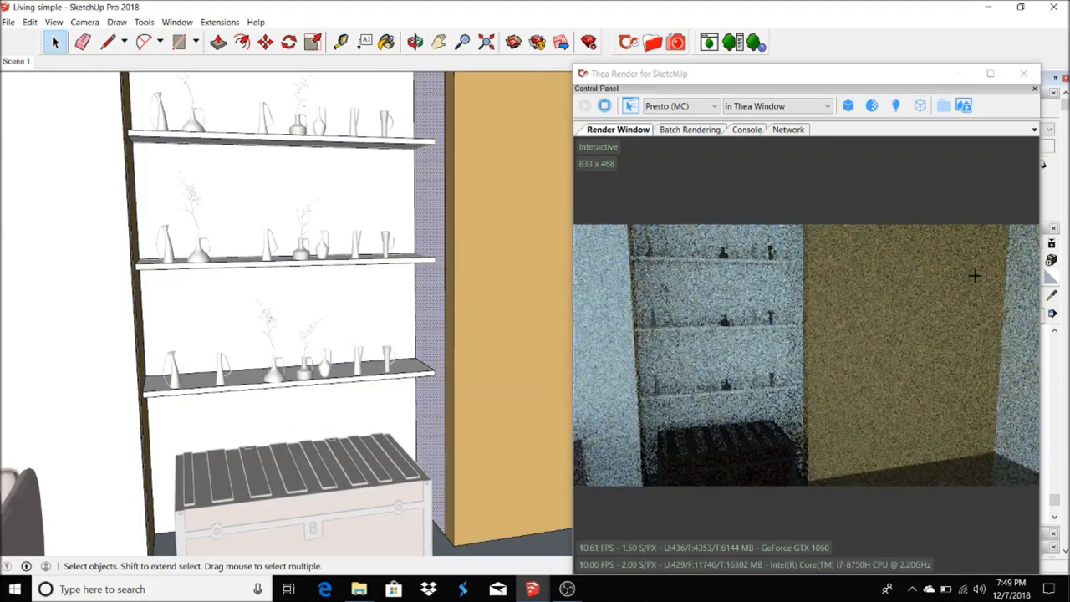
{"action": "key", "text": "b"}
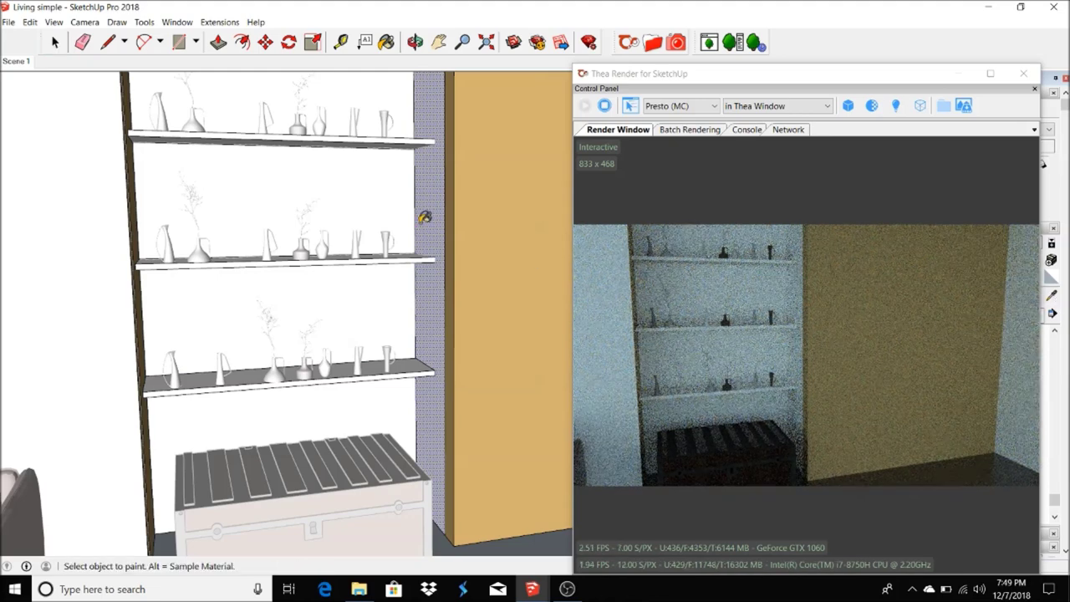
{"action": "left_click", "coordinate": [385, 195]}
{"action": "left_click", "coordinate": [206, 398]}
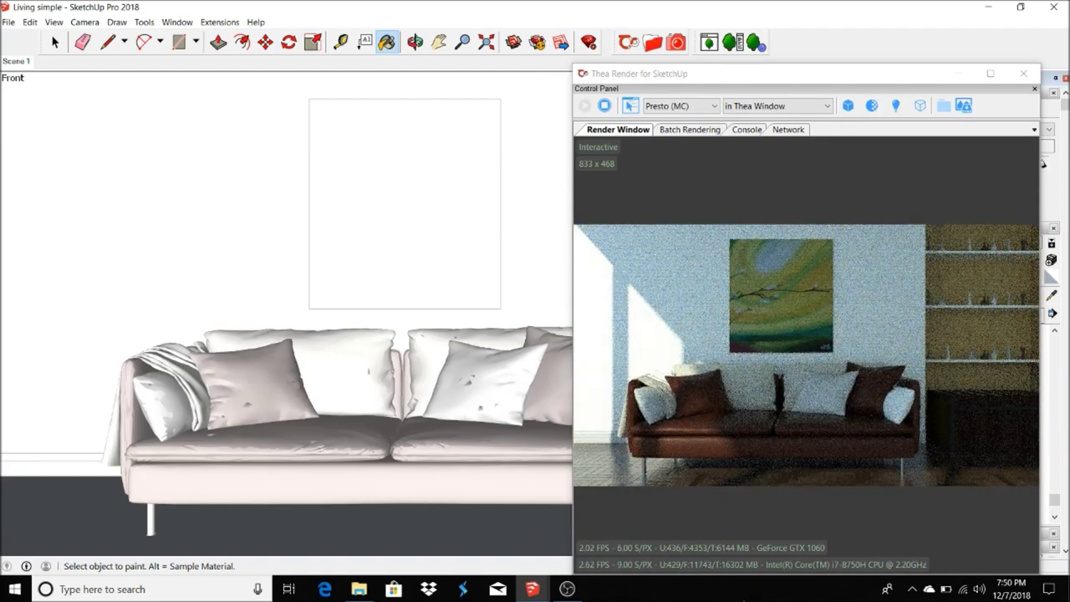
{"action": "left_click", "coordinate": [54, 42]}
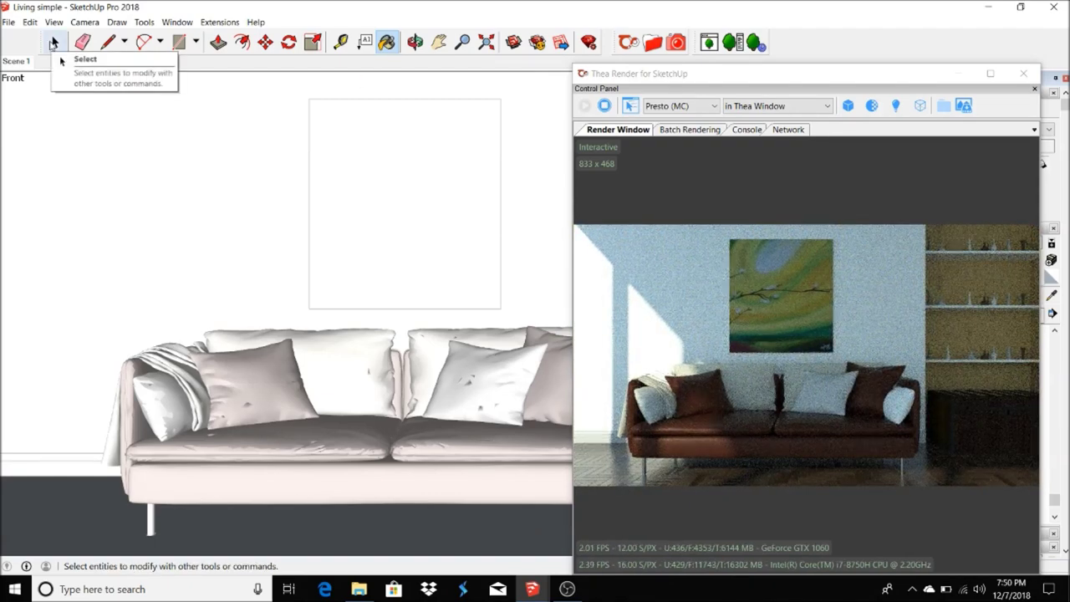
{"action": "middle_click_drag", "start_coordinate": [54, 42], "coordinate": [70, 62]}
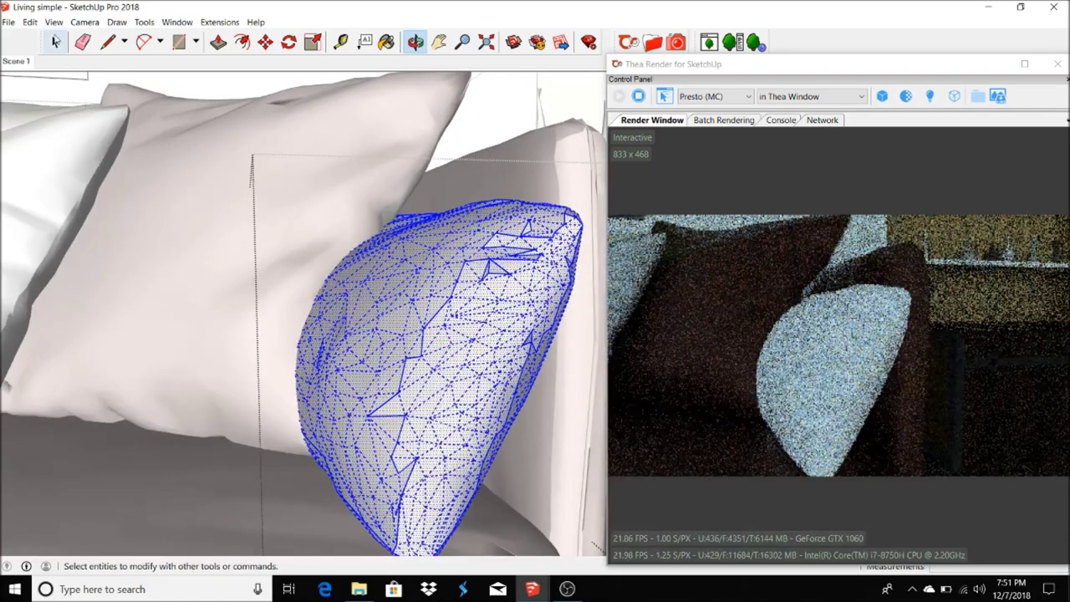
{"action": "right_click", "coordinate": [500, 280]}
{"action": "left_click", "coordinate": [540, 417]}
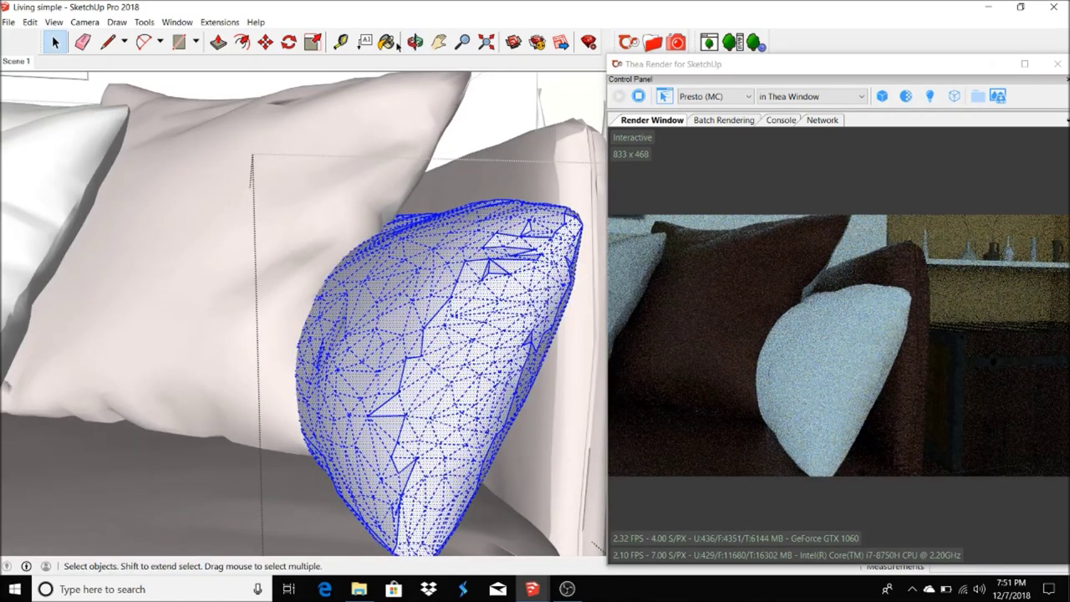
{"action": "key", "text": "b"}
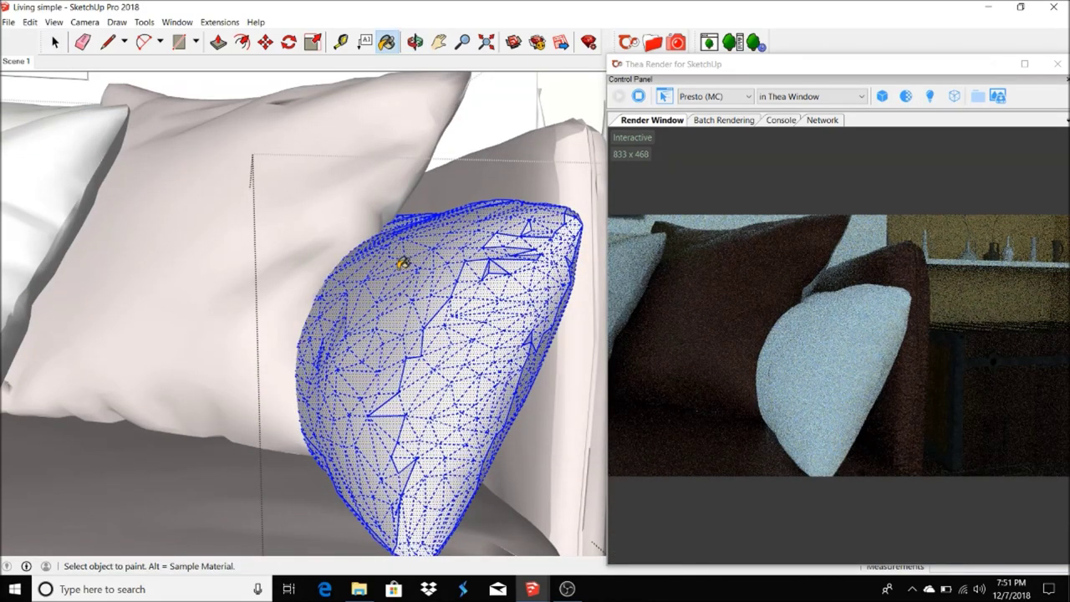
{"action": "key", "text": "F2"}
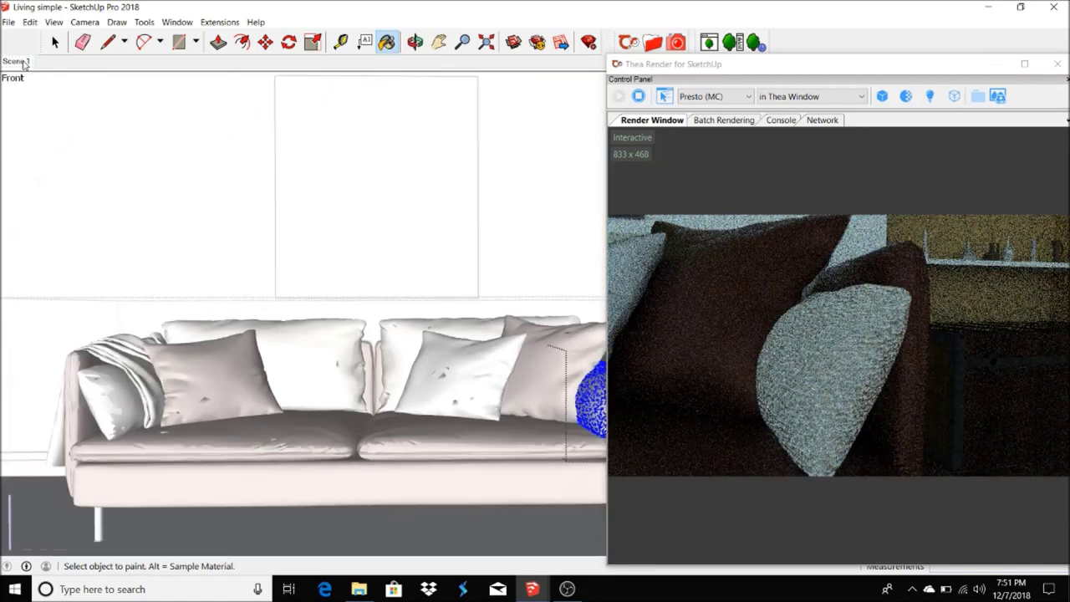
- Maximize the Thea Render window so the interactive render restarts at 1608 x 905
{"action": "left_click", "coordinate": [1024, 63]}
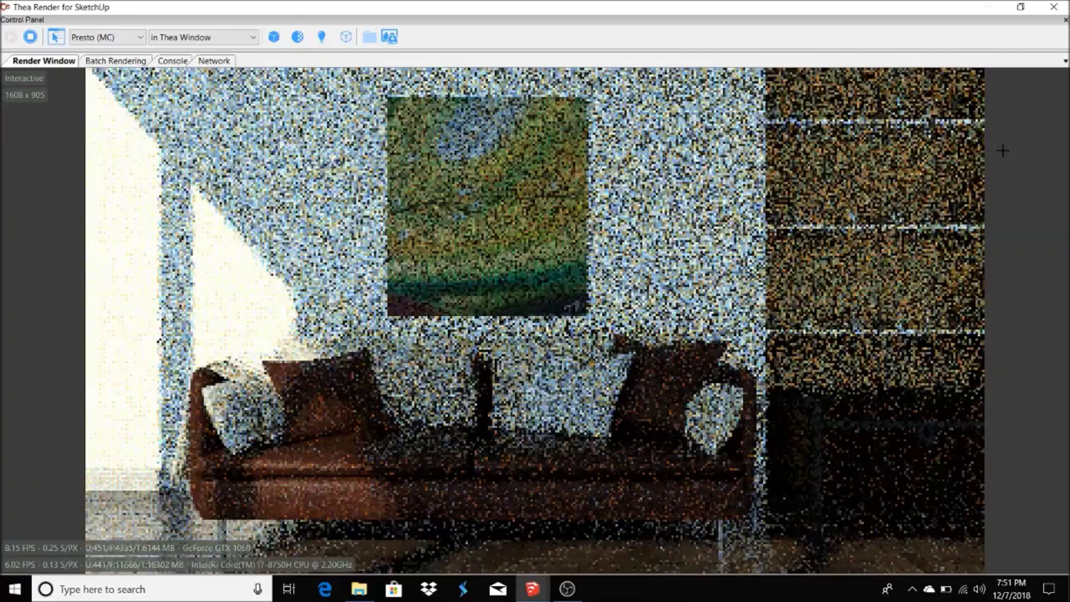